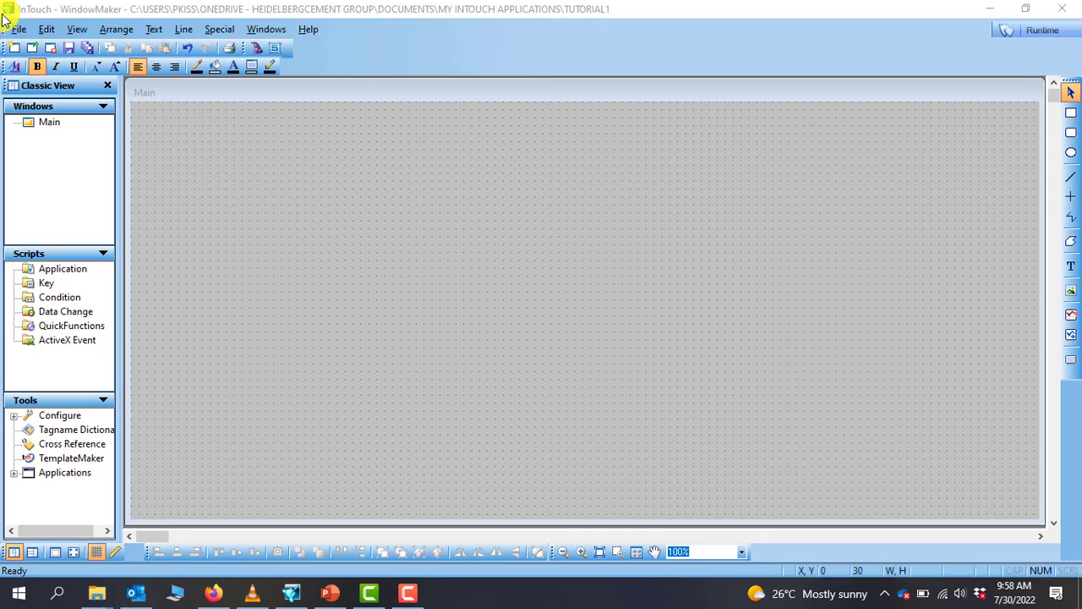
- Browse the File menu and the Edit menu's Symbol Factory submenu
click(17, 30)
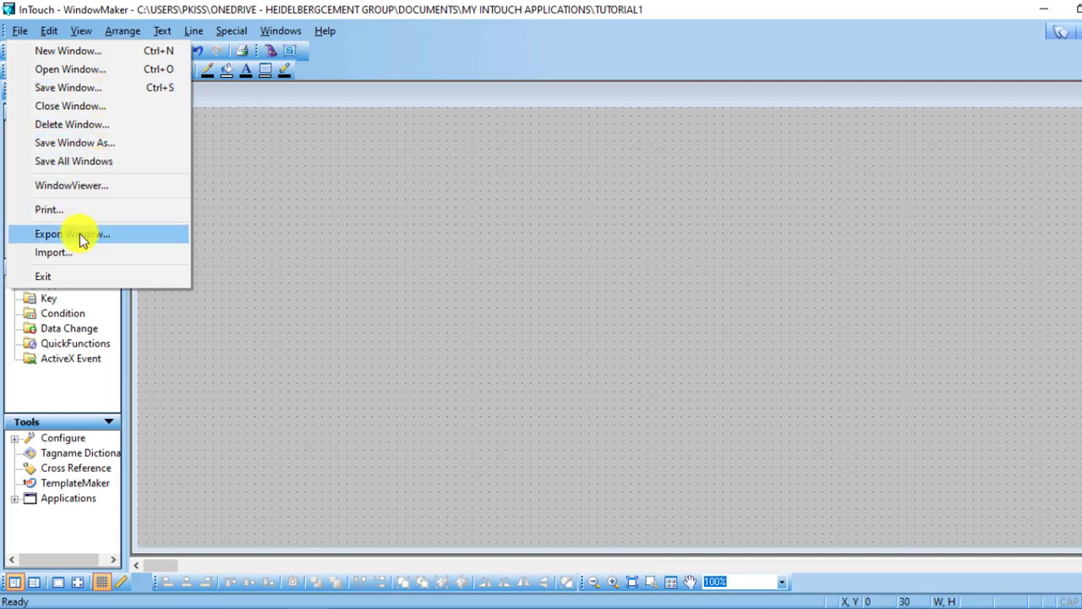
mouse_move(49, 33)
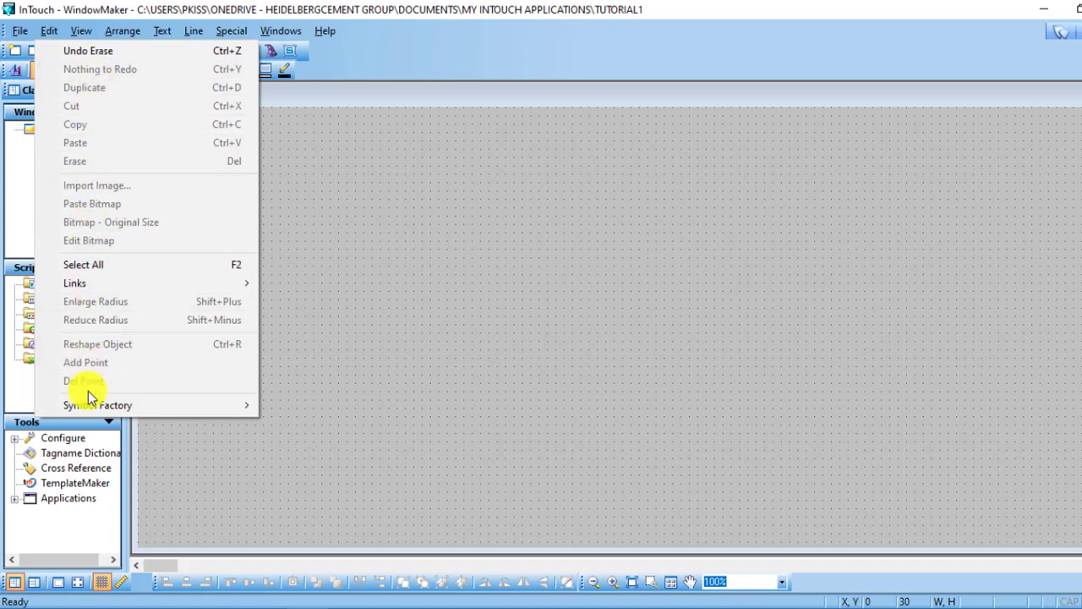
mouse_move(160, 408)
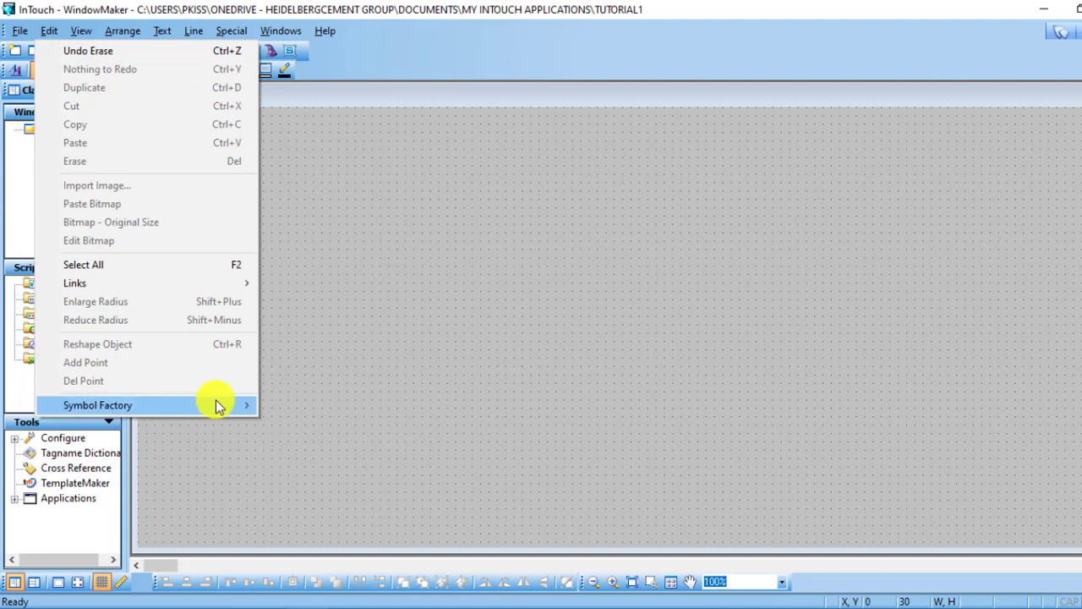
click(83, 36)
- Browse the View menu, the Arrange menu's Align submenu, and the Text menu
click(82, 34)
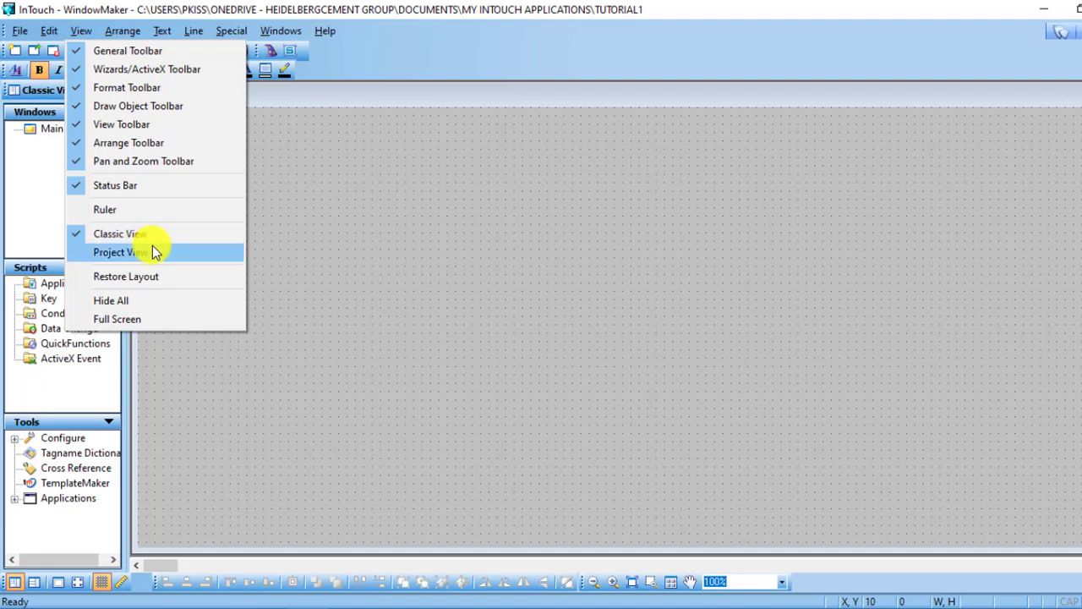
mouse_move(117, 32)
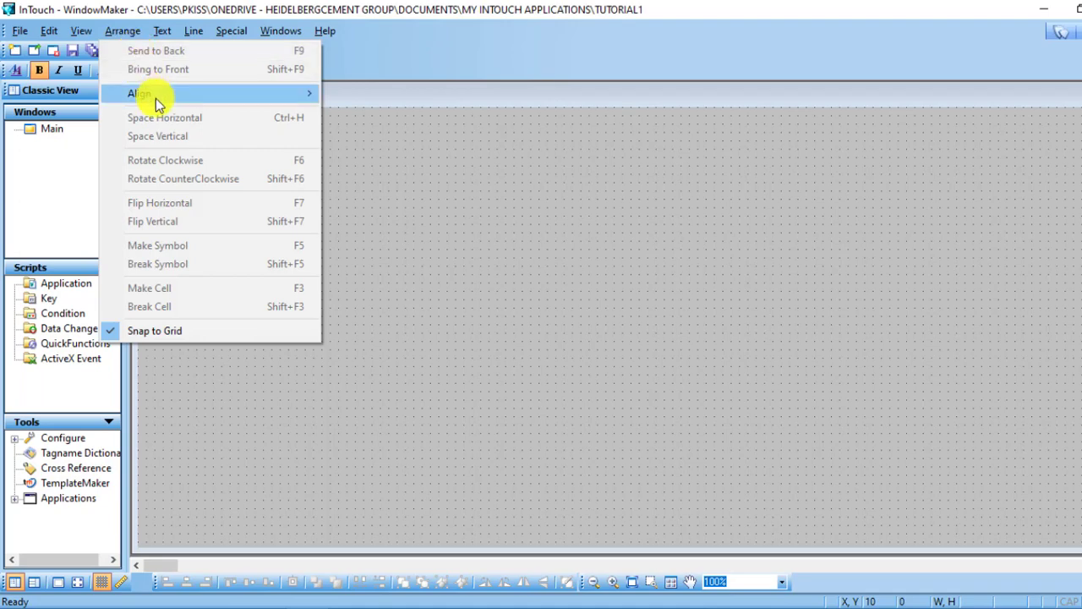
mouse_move(156, 101)
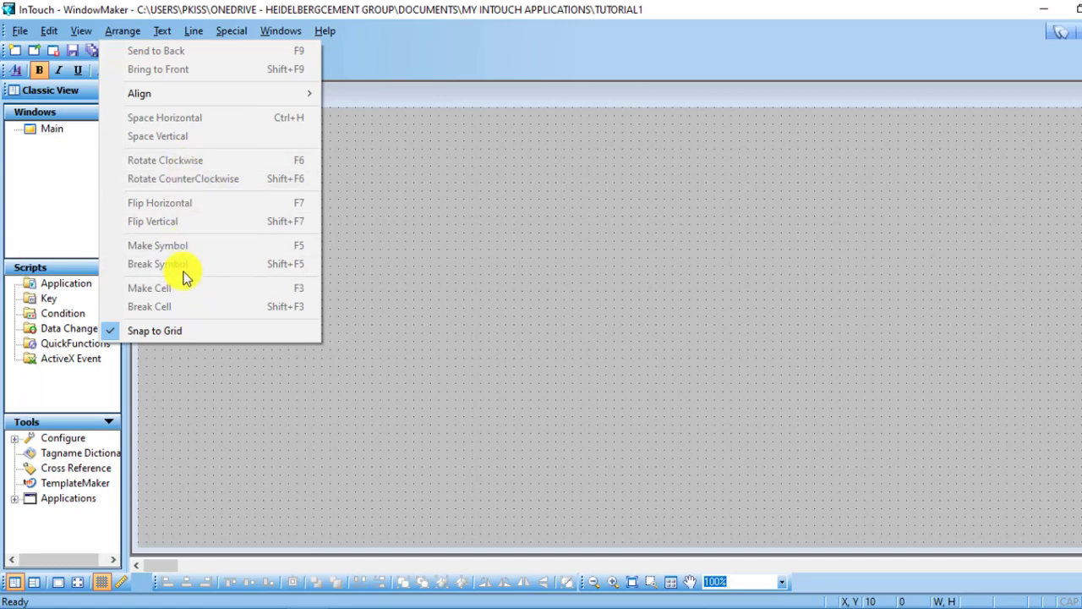
mouse_move(173, 34)
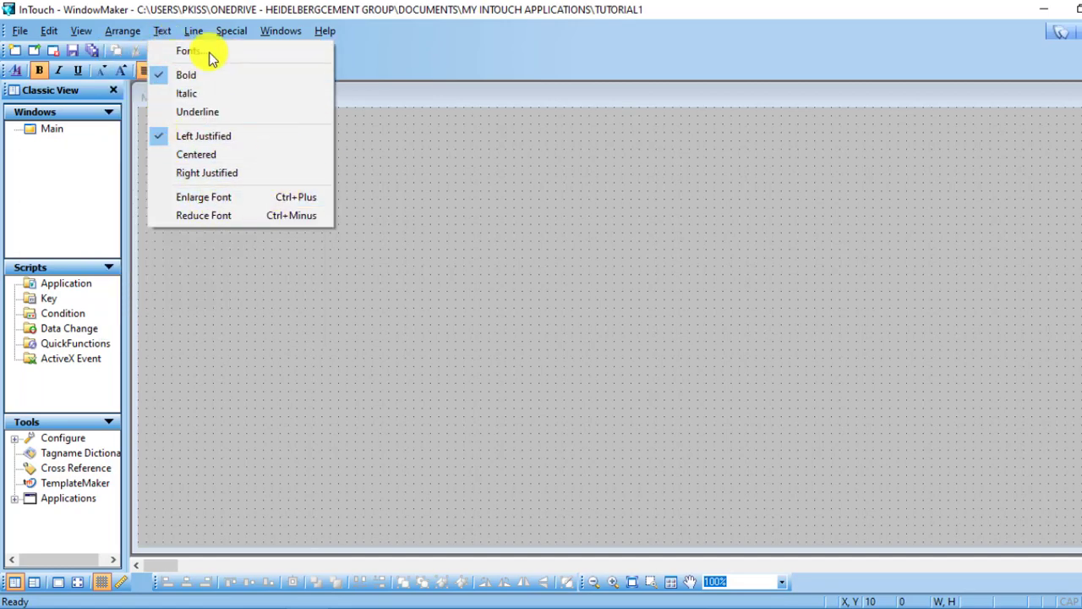
- Browse the Line, Special, Windows and Help menus
mouse_move(239, 34)
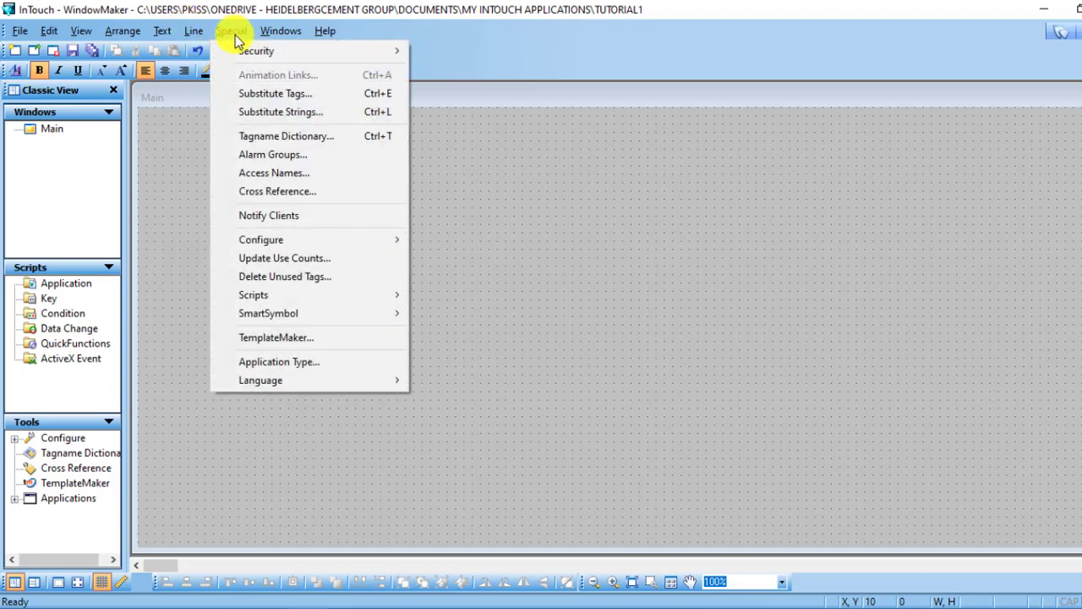
mouse_move(256, 50)
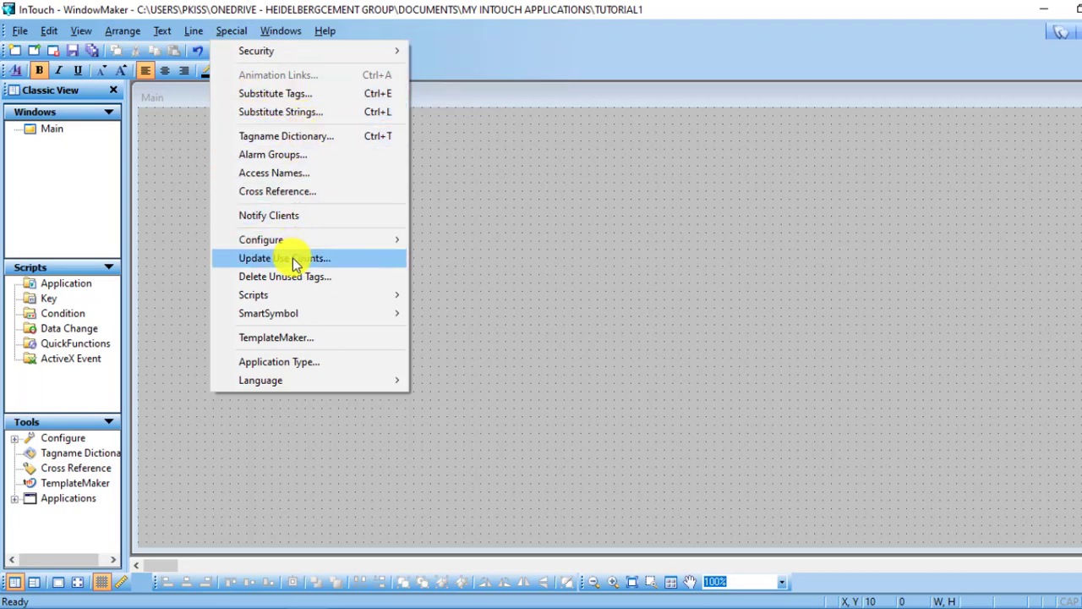
mouse_move(285, 32)
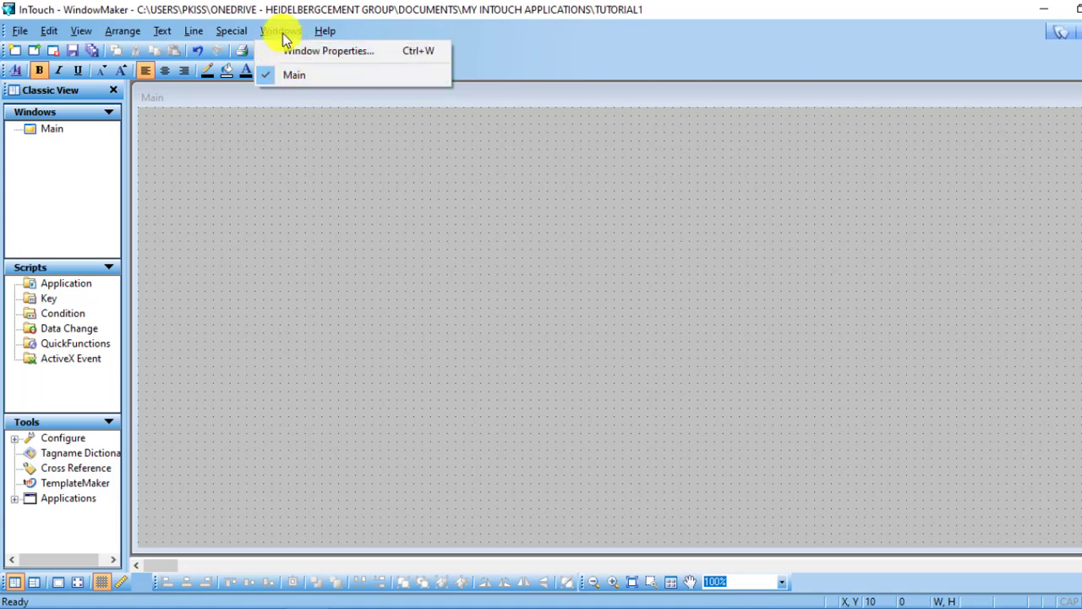
mouse_move(328, 32)
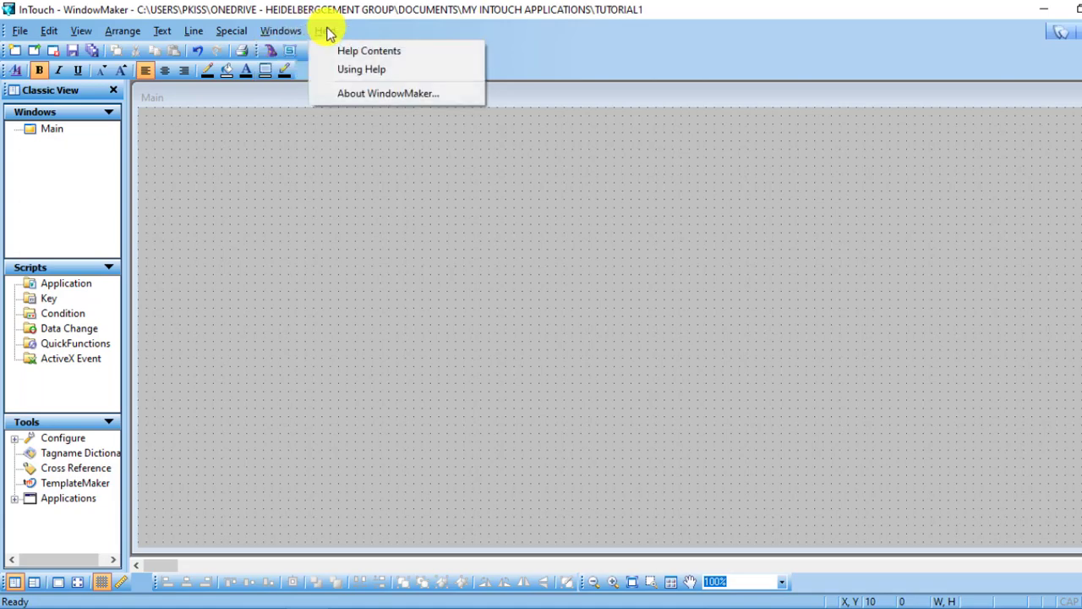
click(366, 53)
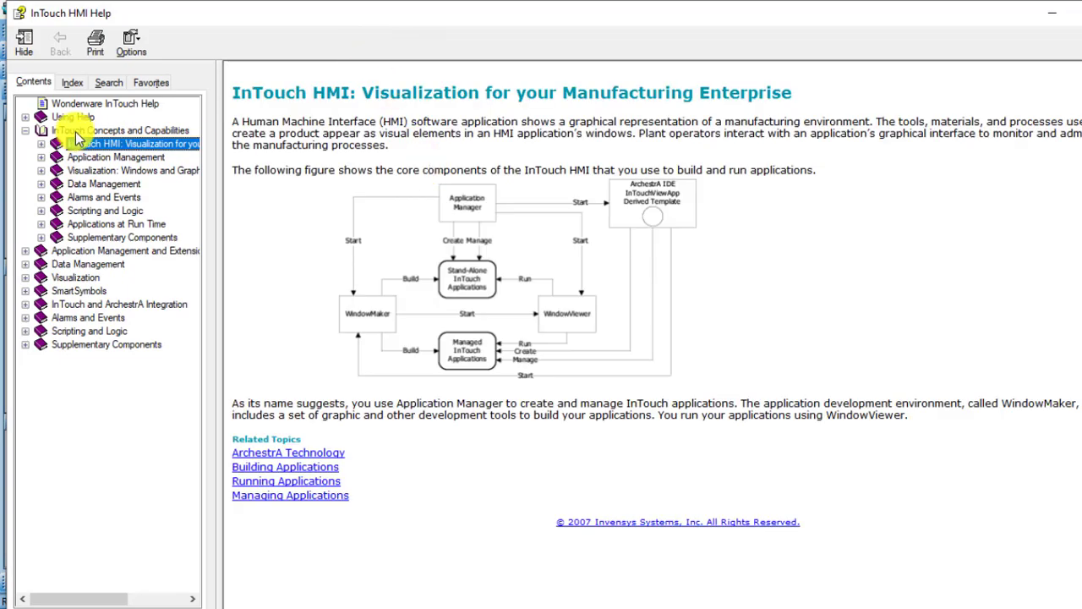
click(26, 130)
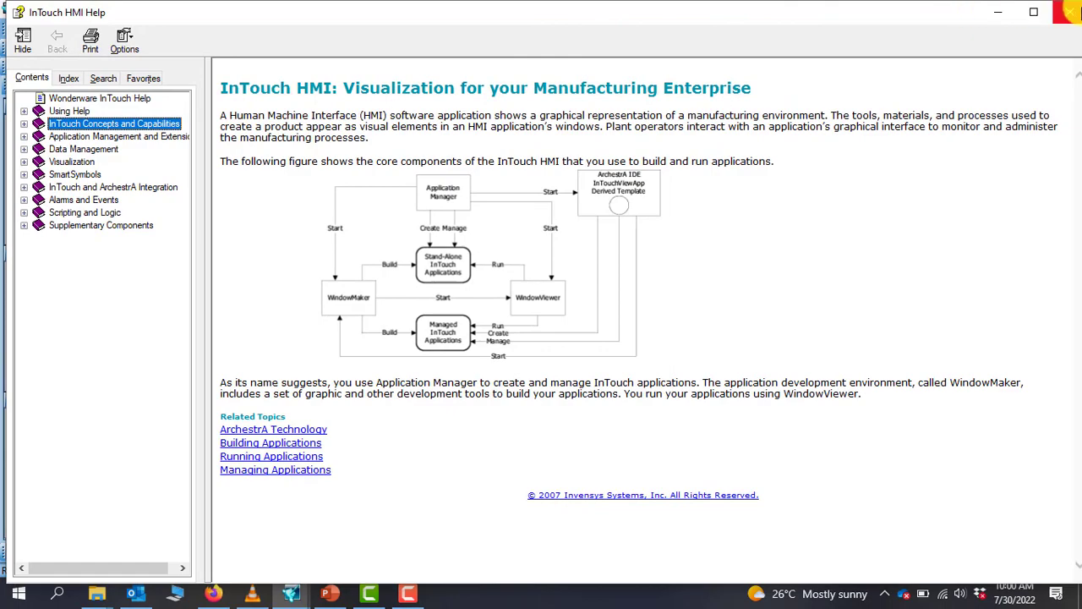
click(1072, 17)
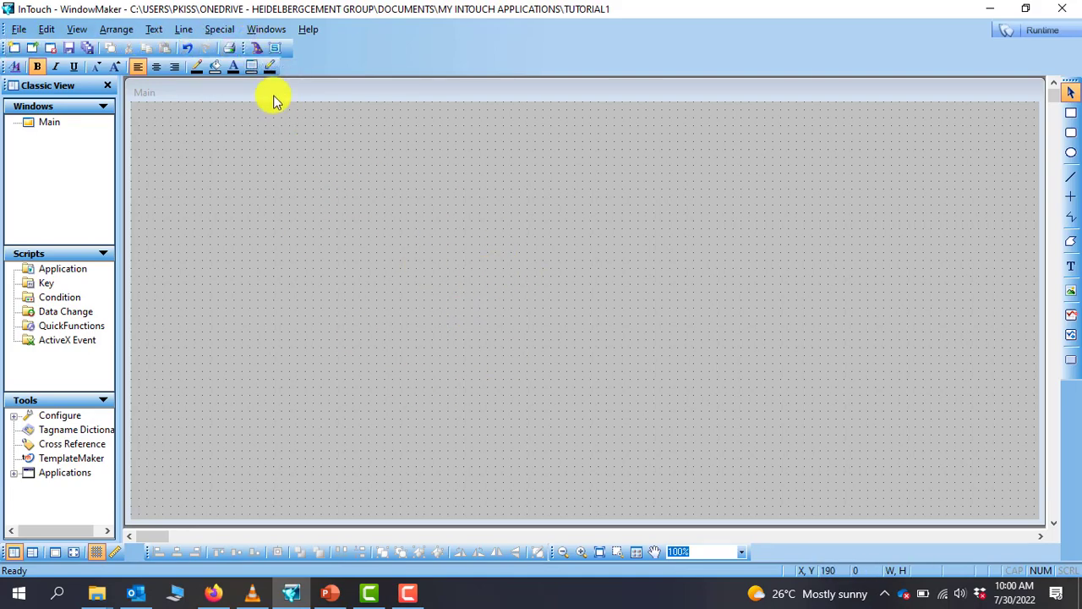
click(258, 48)
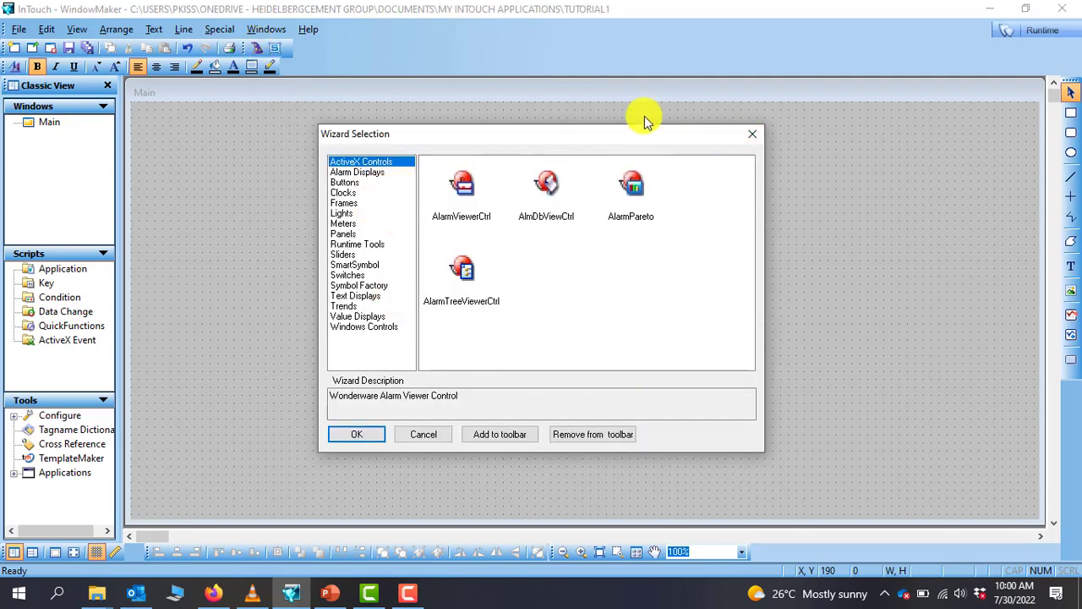
click(753, 134)
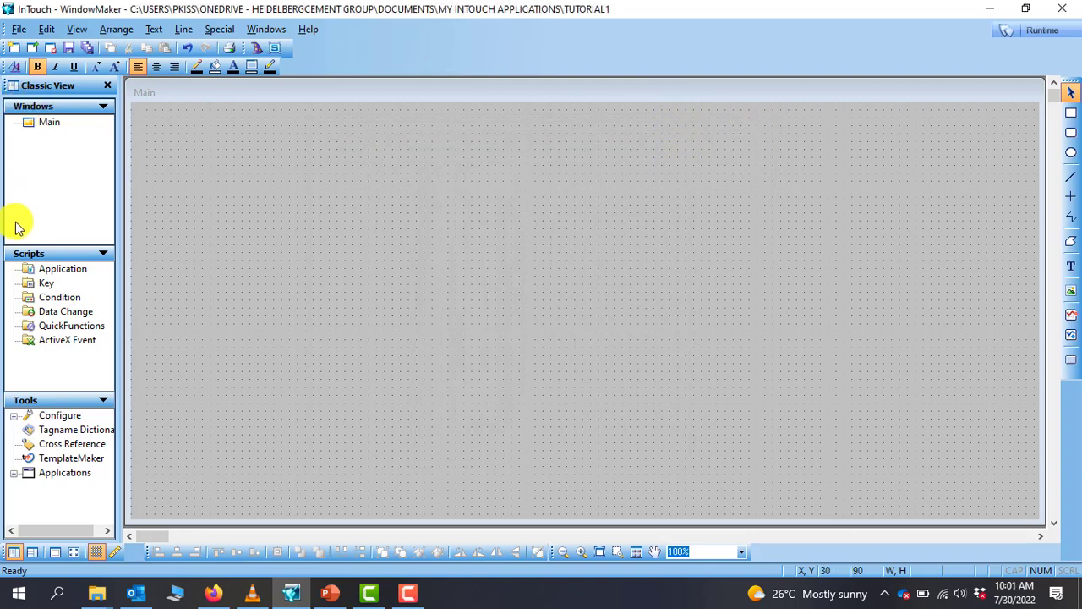
drag(43, 124, 55, 145)
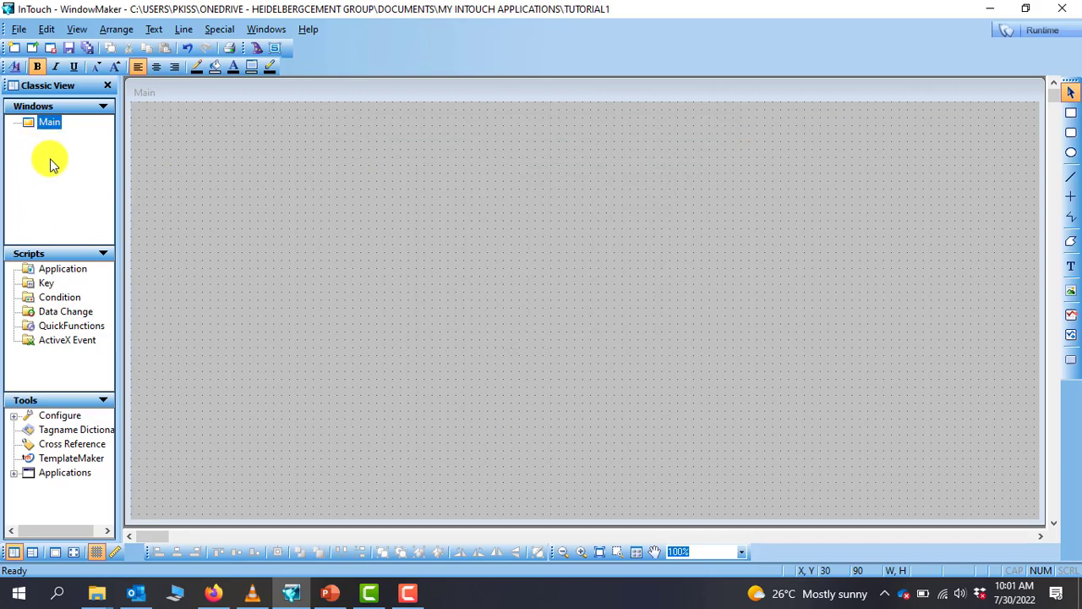
drag(48, 119, 68, 139)
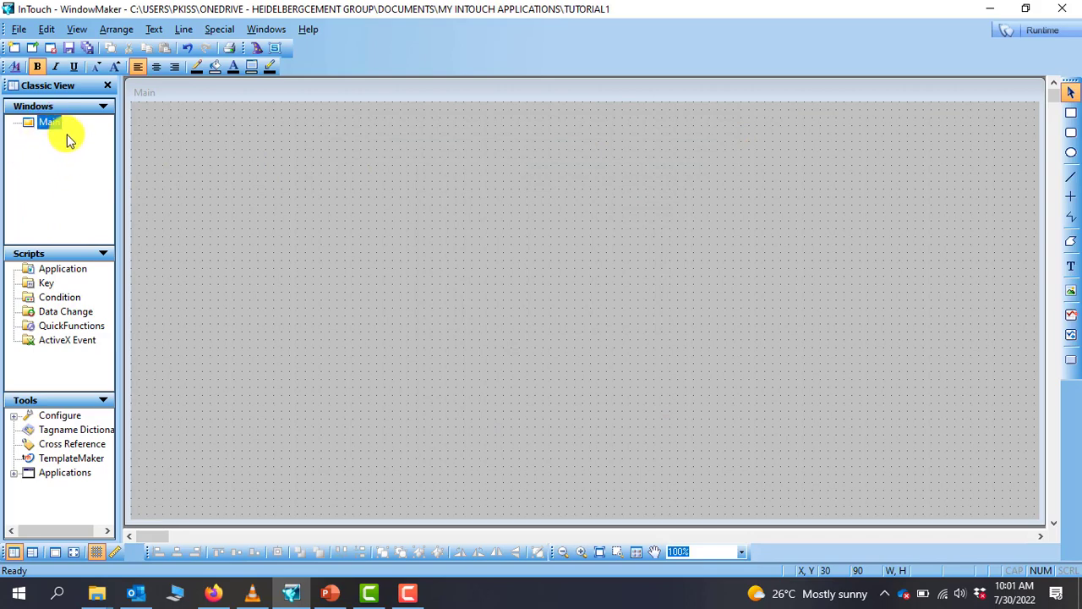
- Create a new window named Sub from the Main entry in the Windows tree
right_click(67, 139)
click(106, 147)
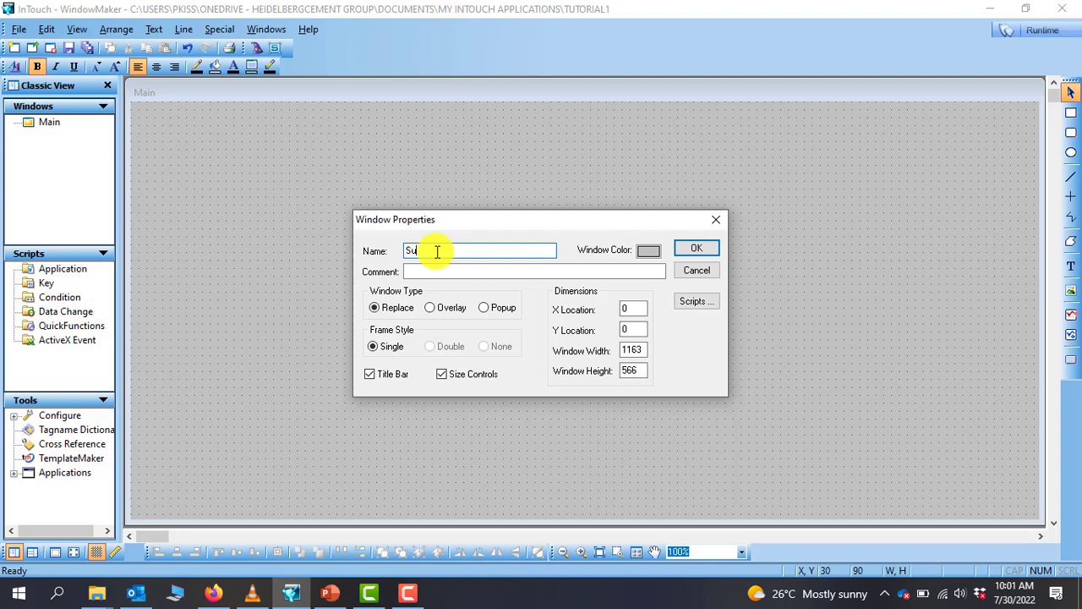
click(698, 247)
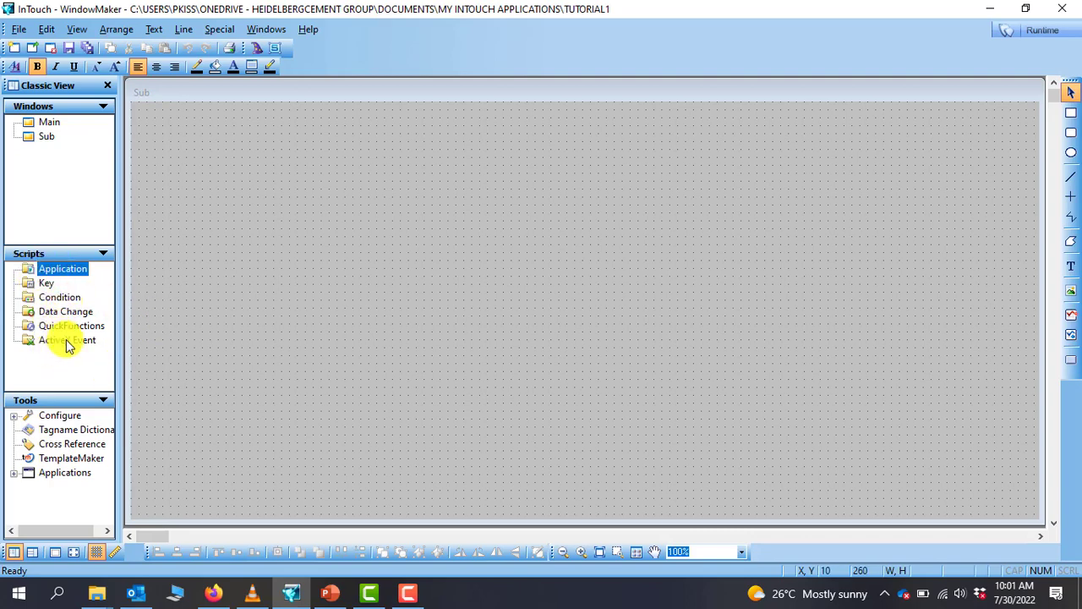
click(47, 284)
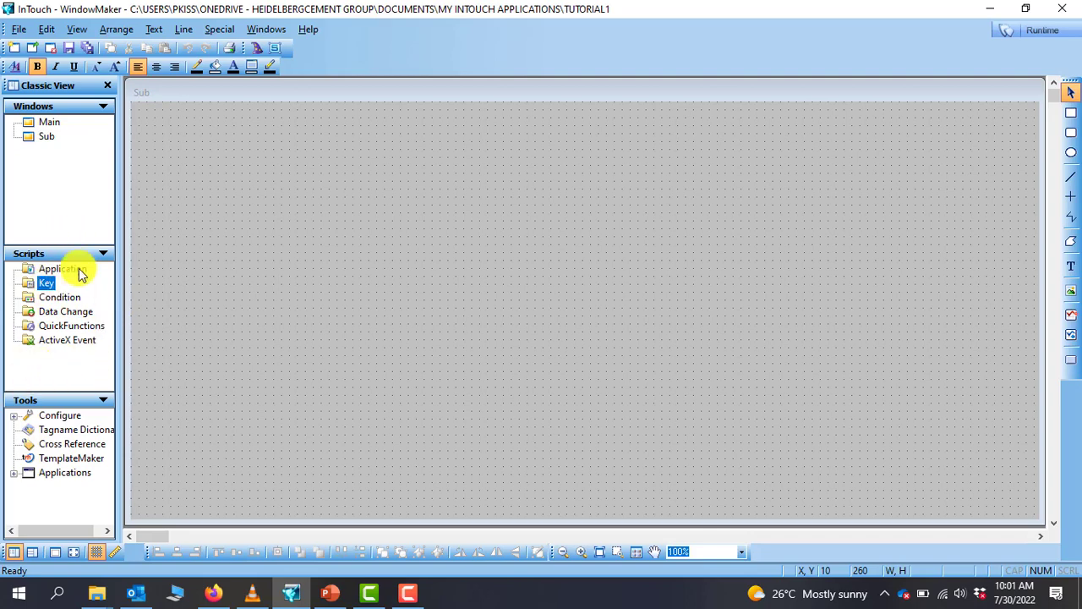
click(62, 416)
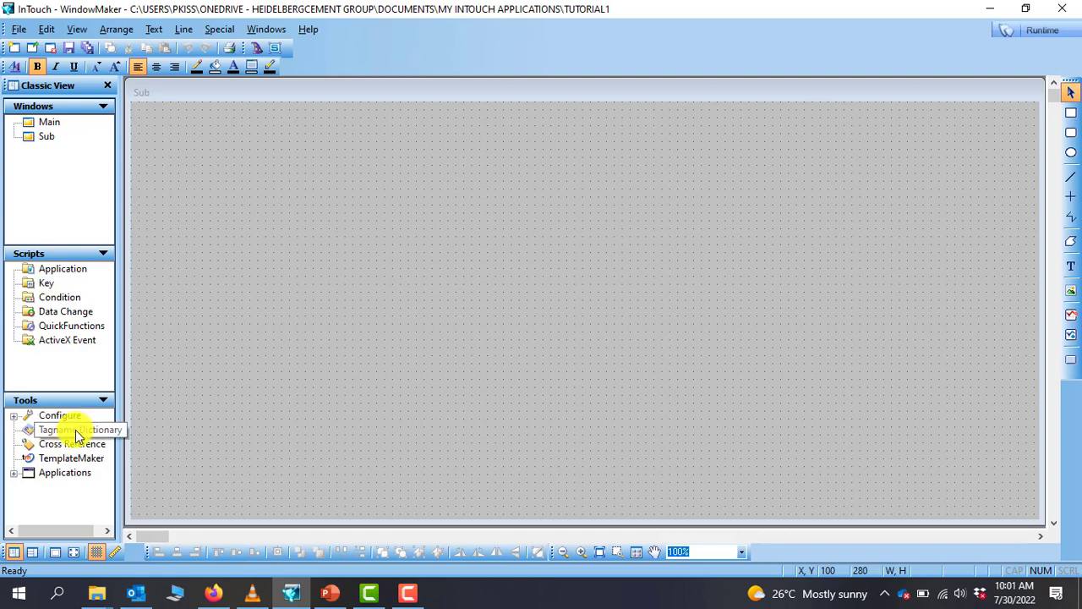
click(74, 431)
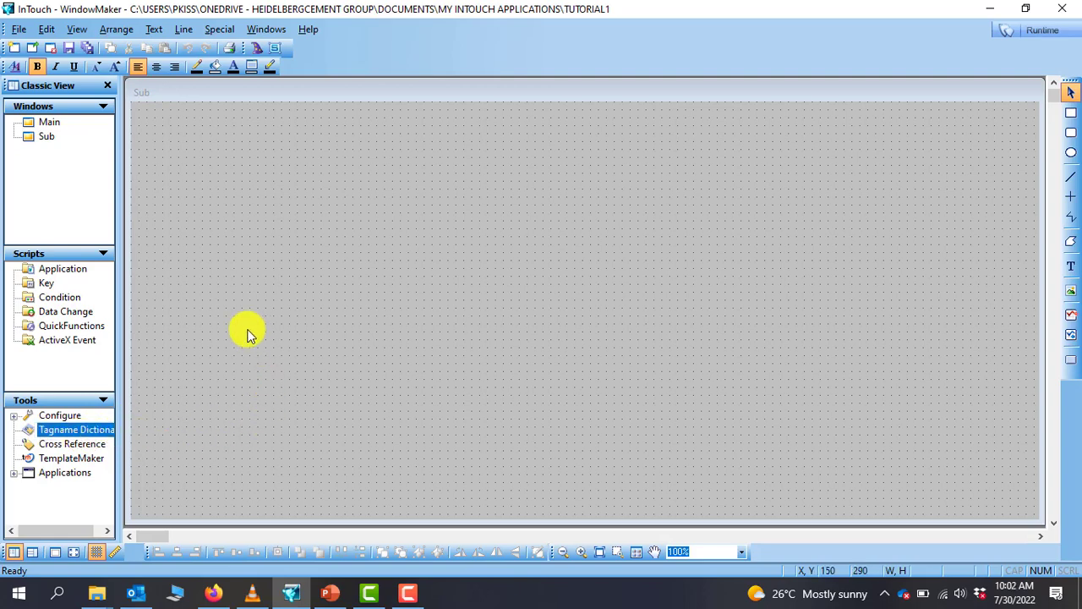
click(62, 447)
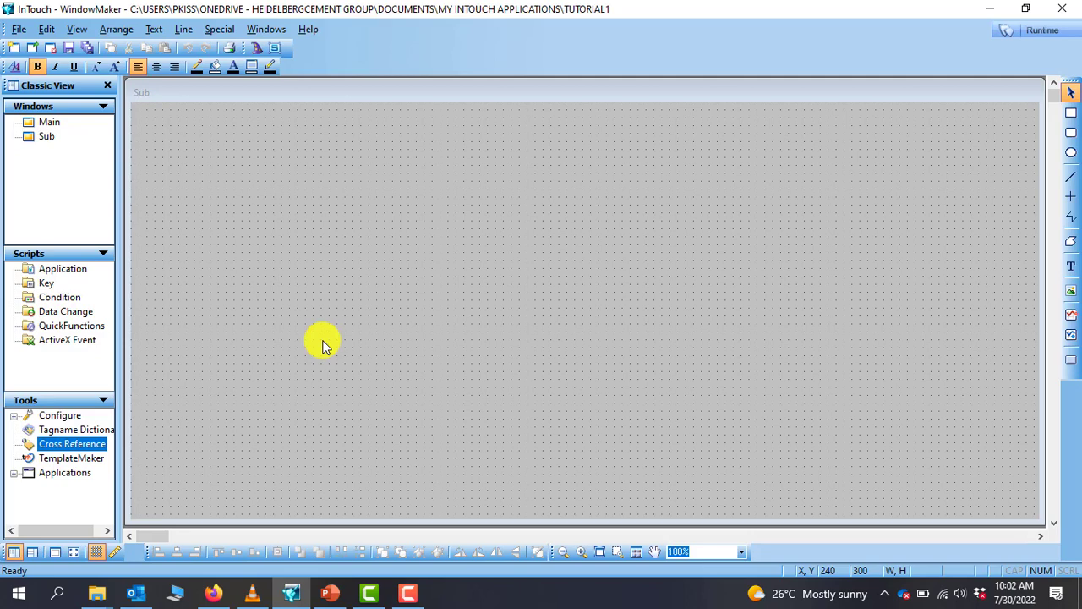
click(53, 458)
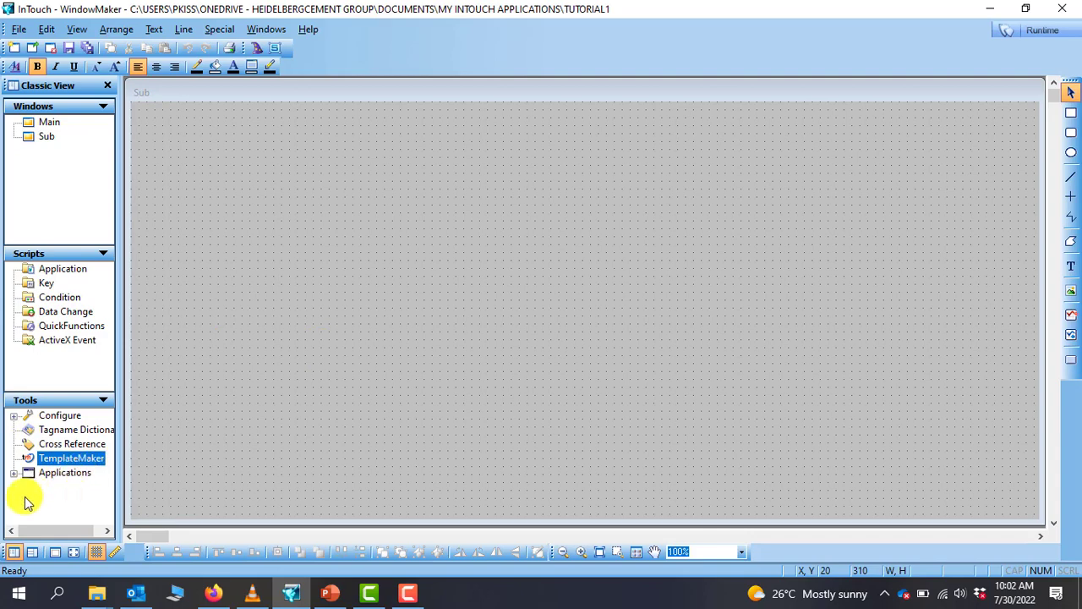
click(71, 479)
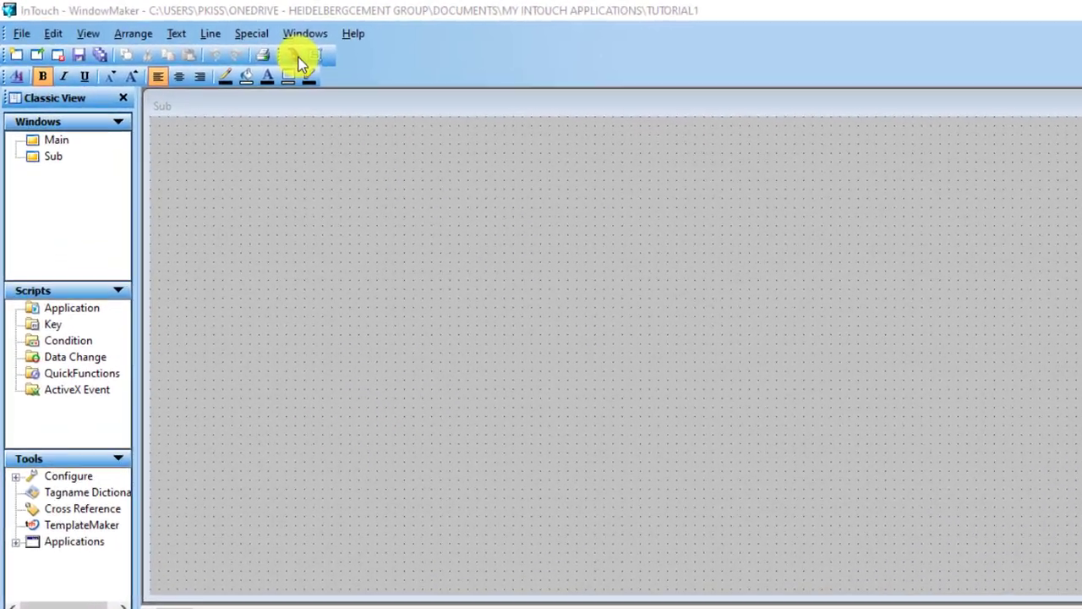
- Insert a Buttons > Momentary Button wizard as a Start button on the Sub canvas
click(297, 59)
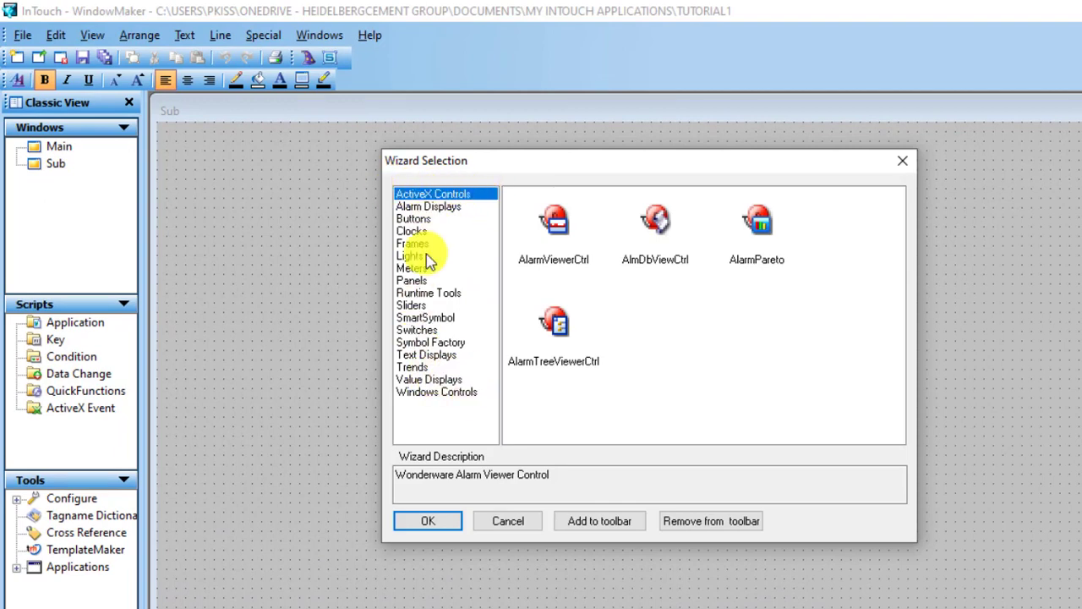
click(422, 206)
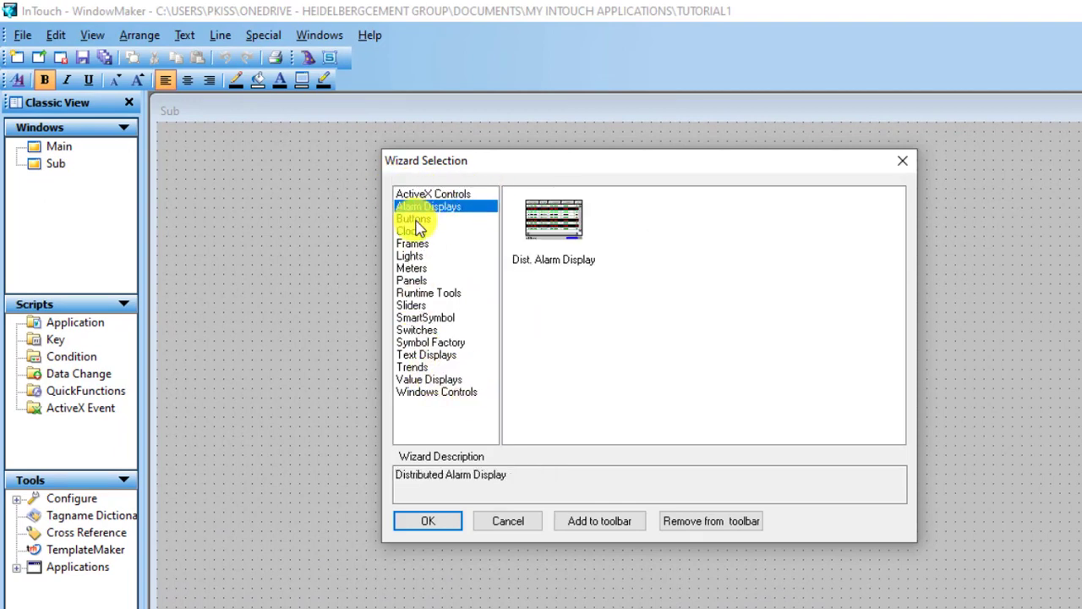
click(416, 219)
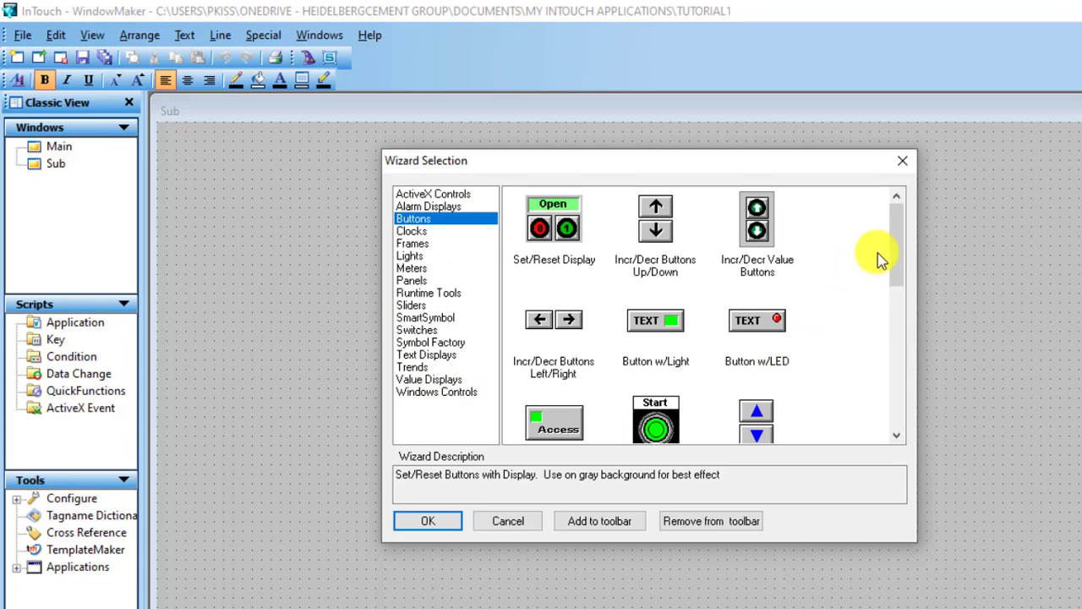
drag(898, 249, 885, 266)
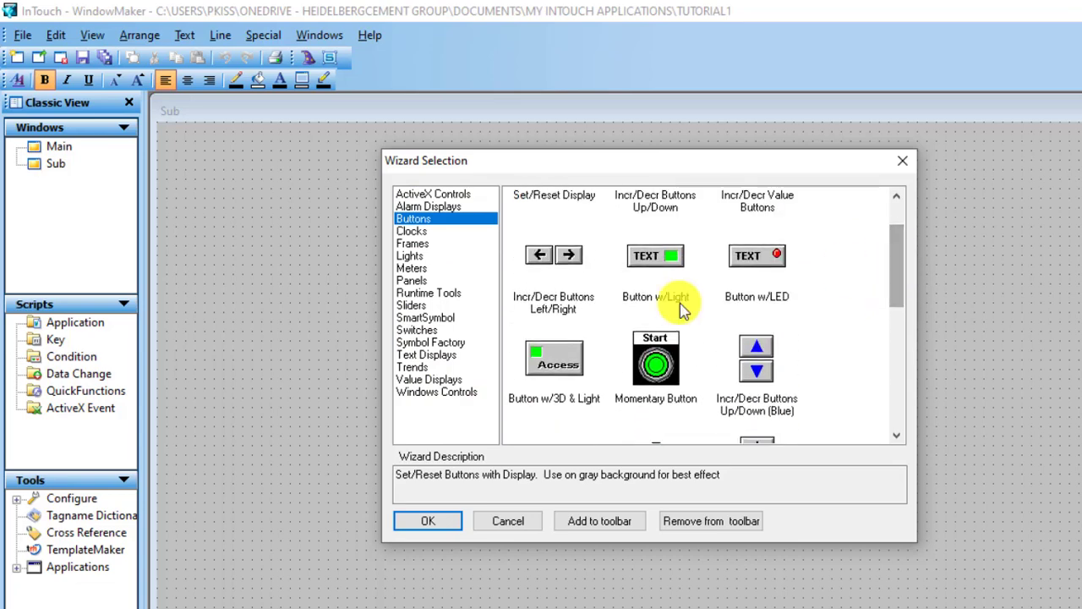
click(663, 372)
click(422, 524)
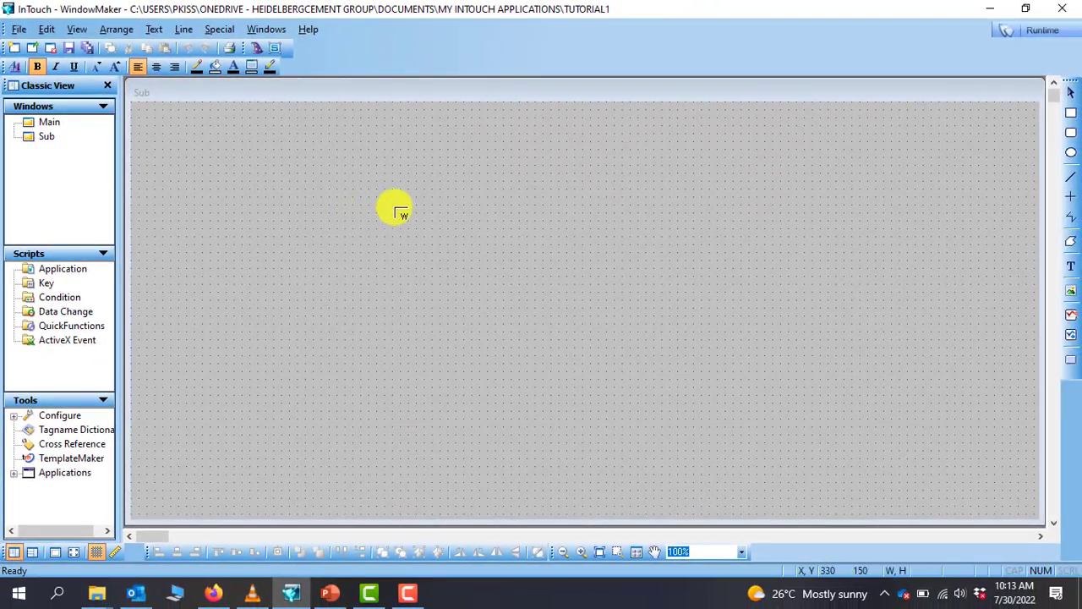
click(338, 198)
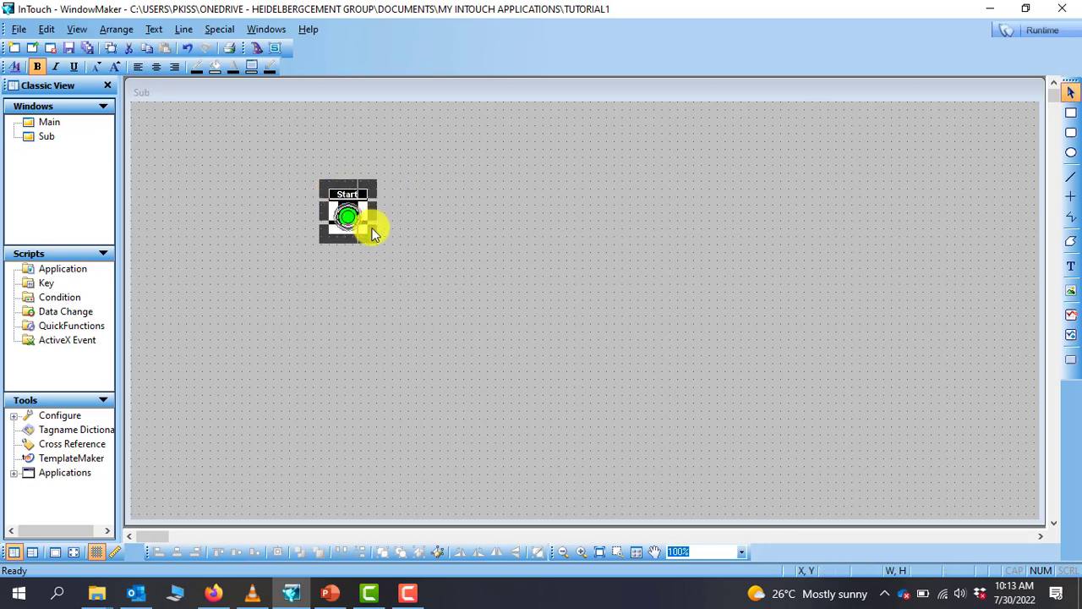
click(454, 210)
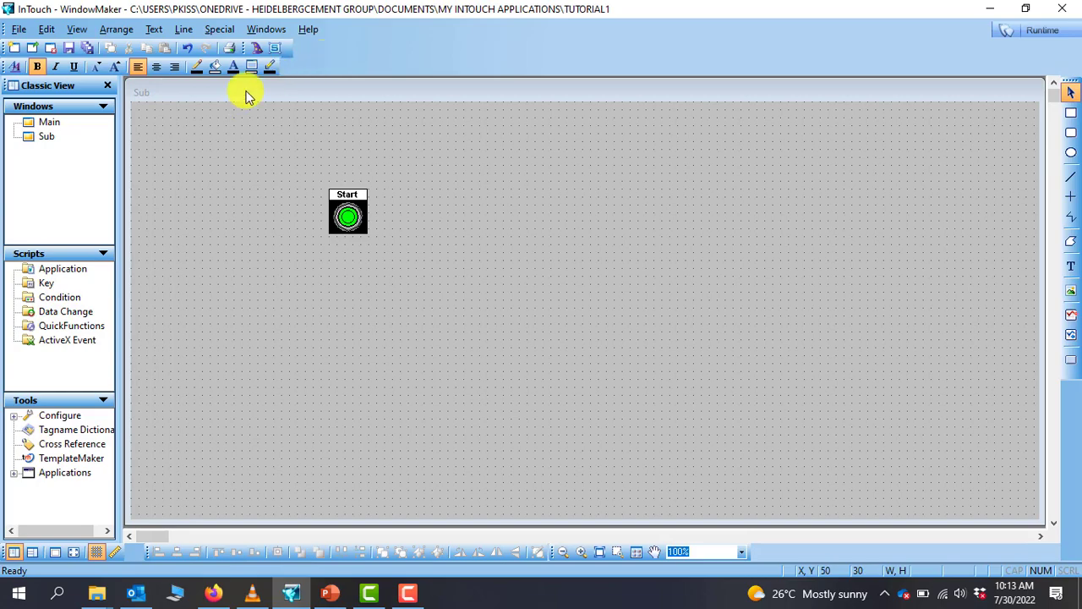
- Place a red Lights > Circular Light wizard to the right of the Start button
click(273, 54)
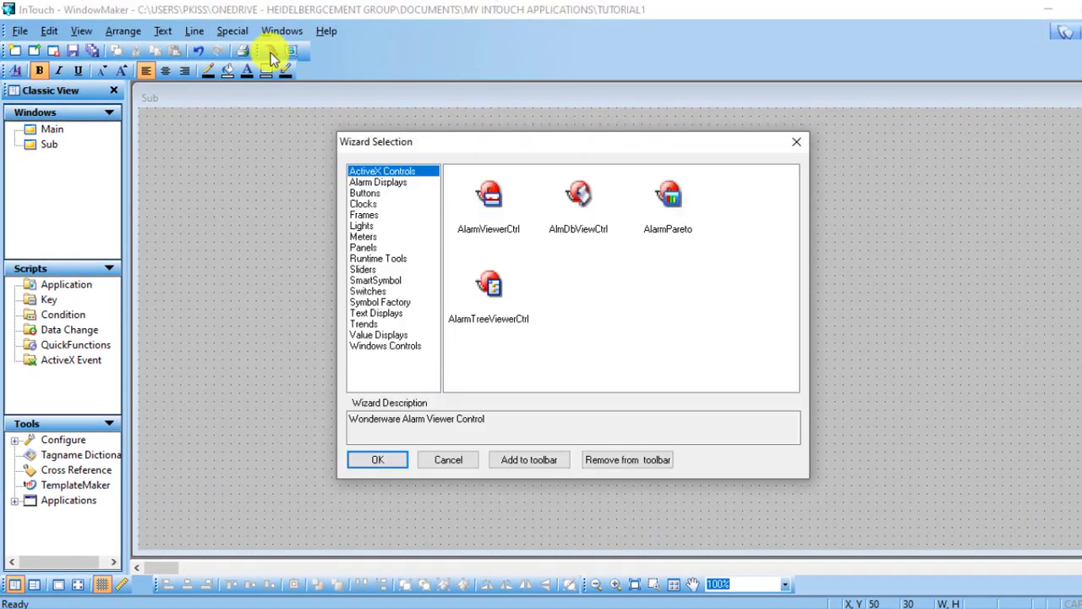
click(364, 227)
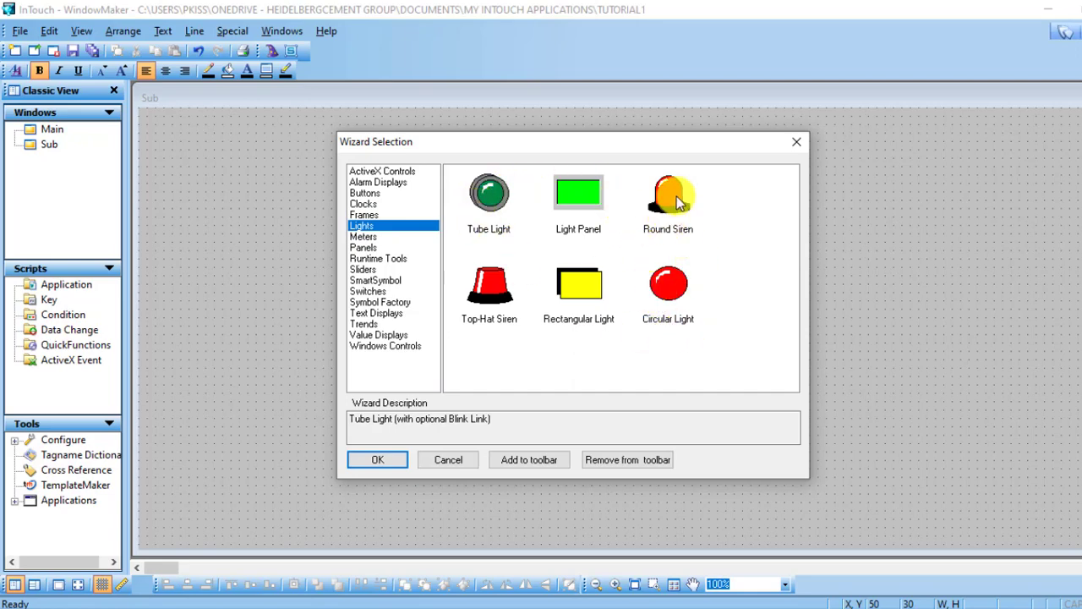
click(672, 287)
click(378, 460)
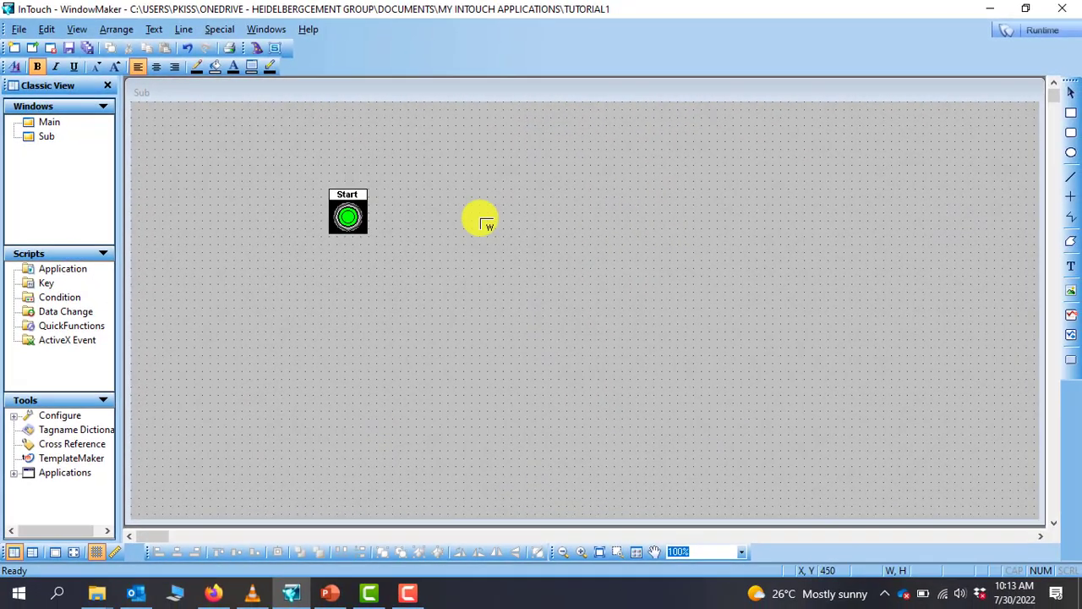
click(463, 207)
click(546, 306)
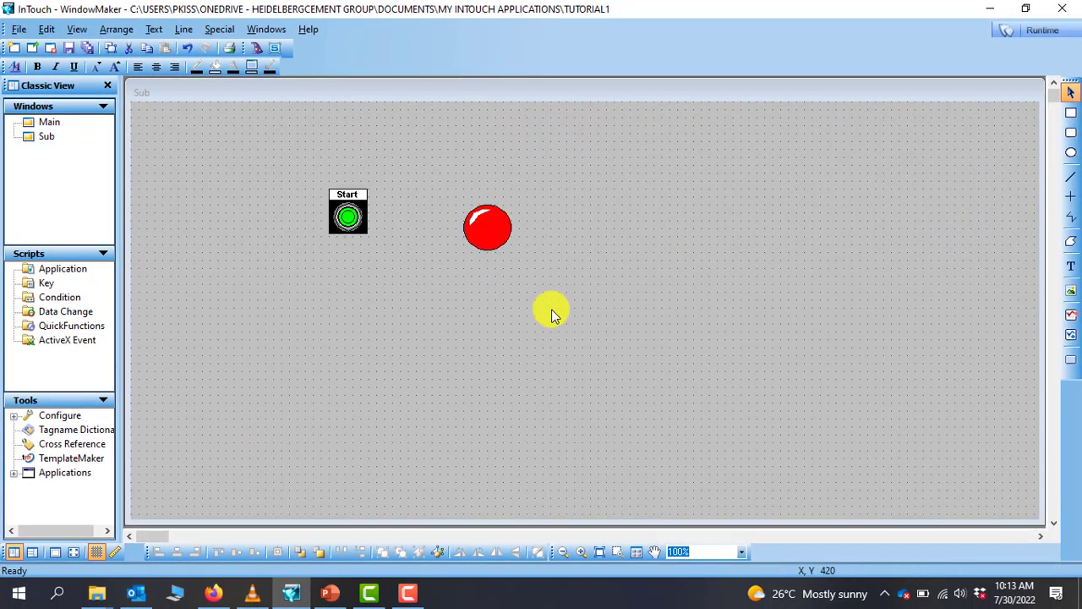
- Insert a Vertical Slider wizard and move it to the right of the red light
click(256, 45)
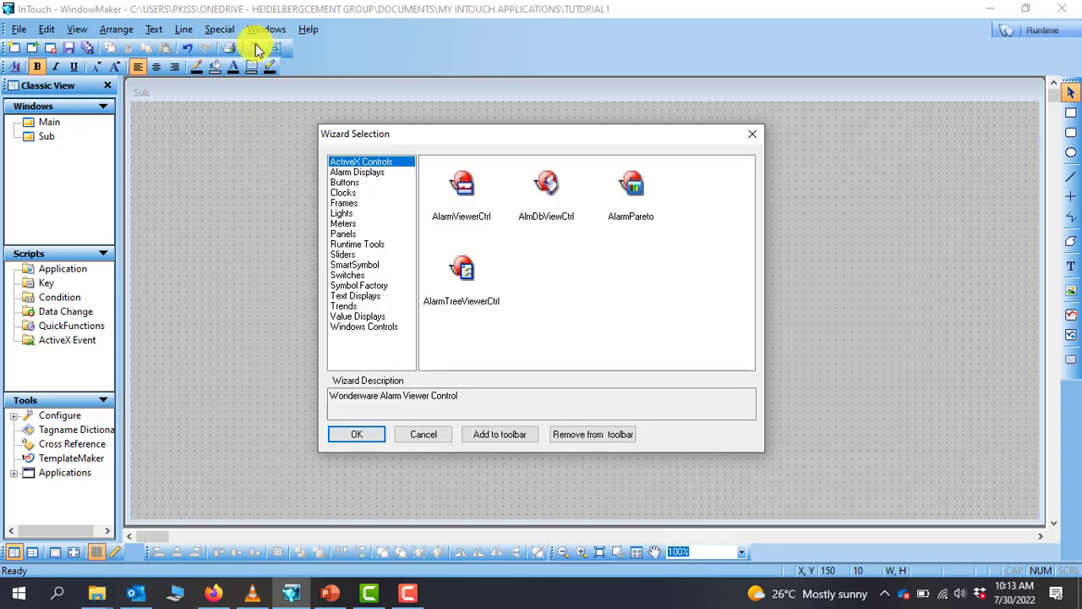
click(343, 254)
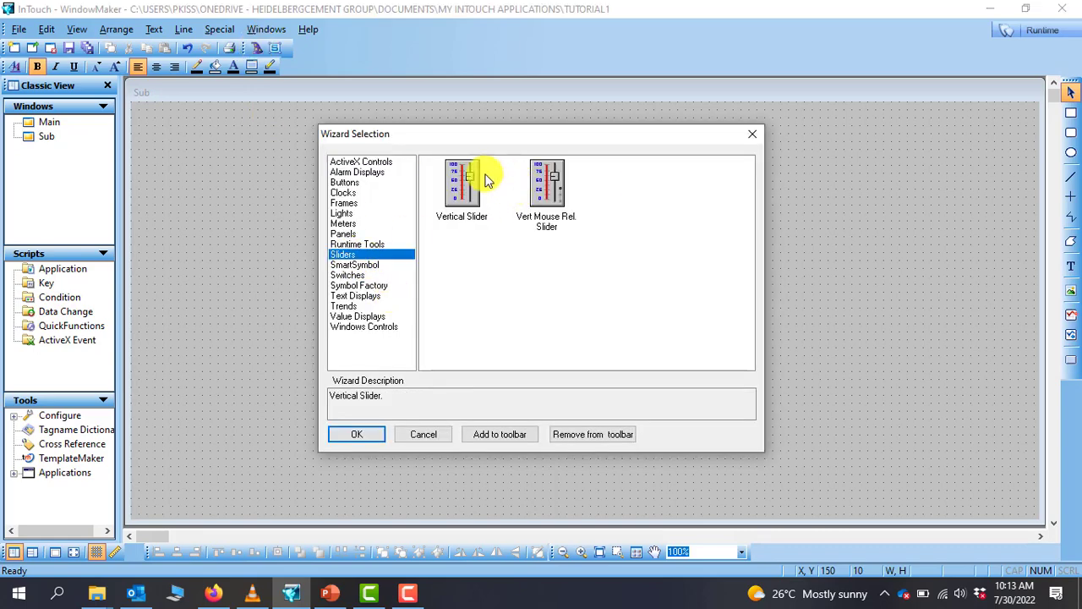
click(456, 186)
click(372, 438)
click(369, 435)
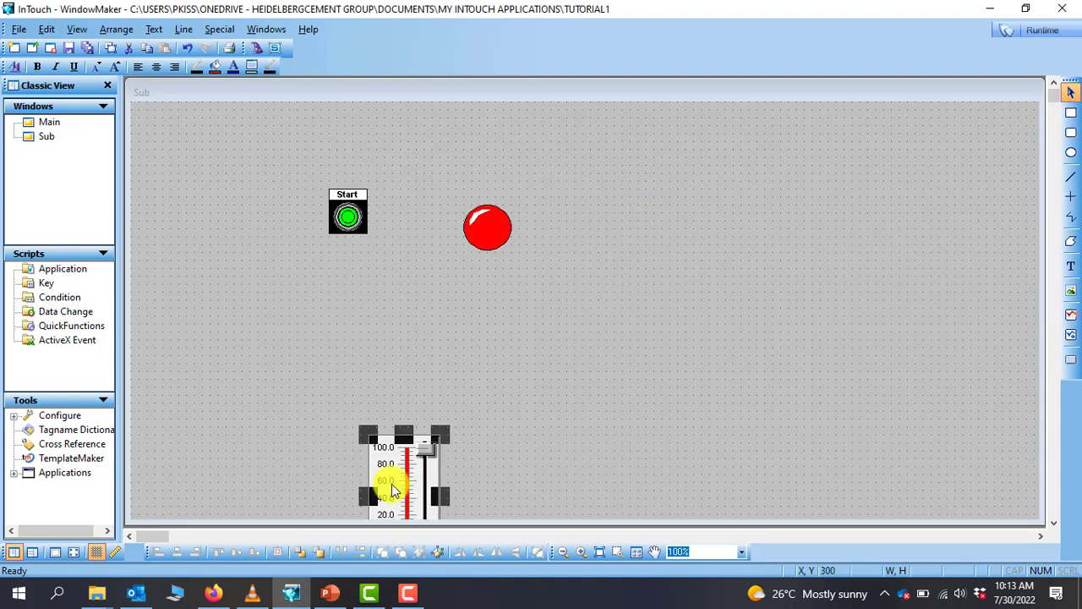
drag(392, 489, 642, 245)
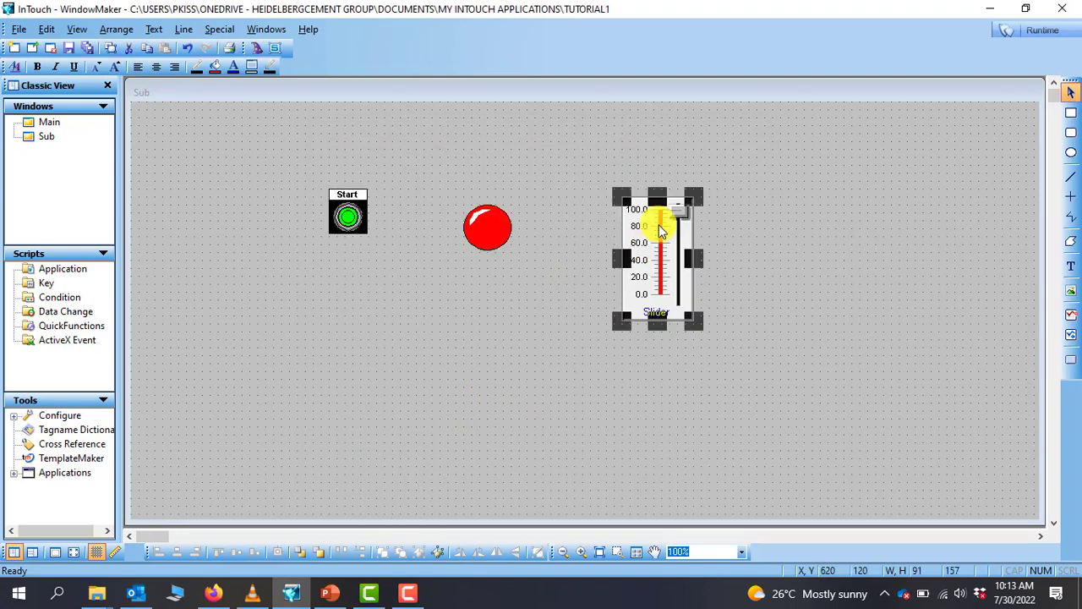
- Repeat the slider with Repeat Last Object, placing the copy below the Start button
right_click(659, 225)
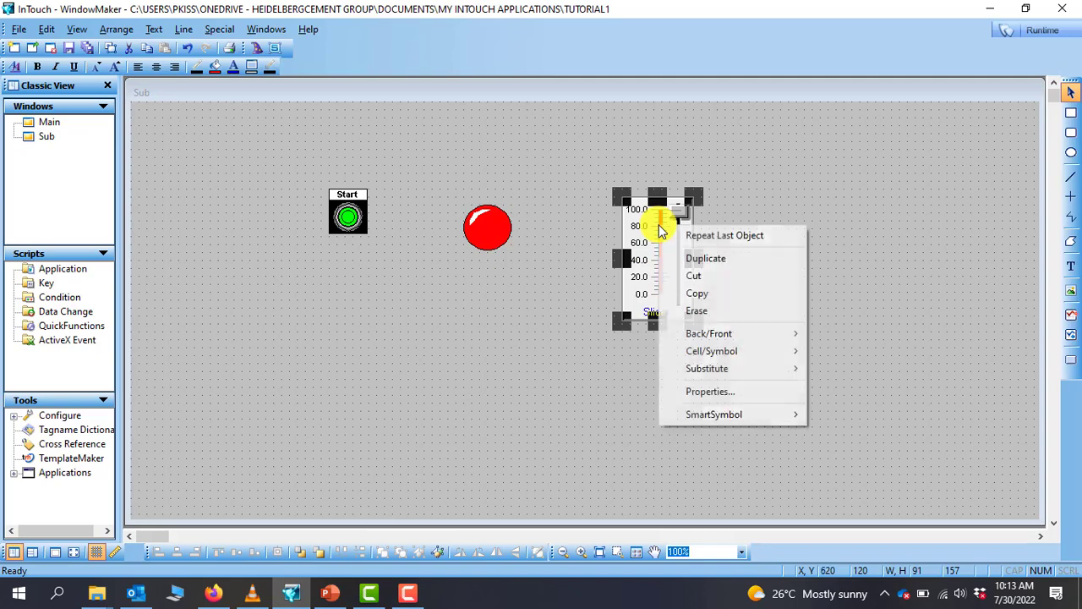
click(736, 240)
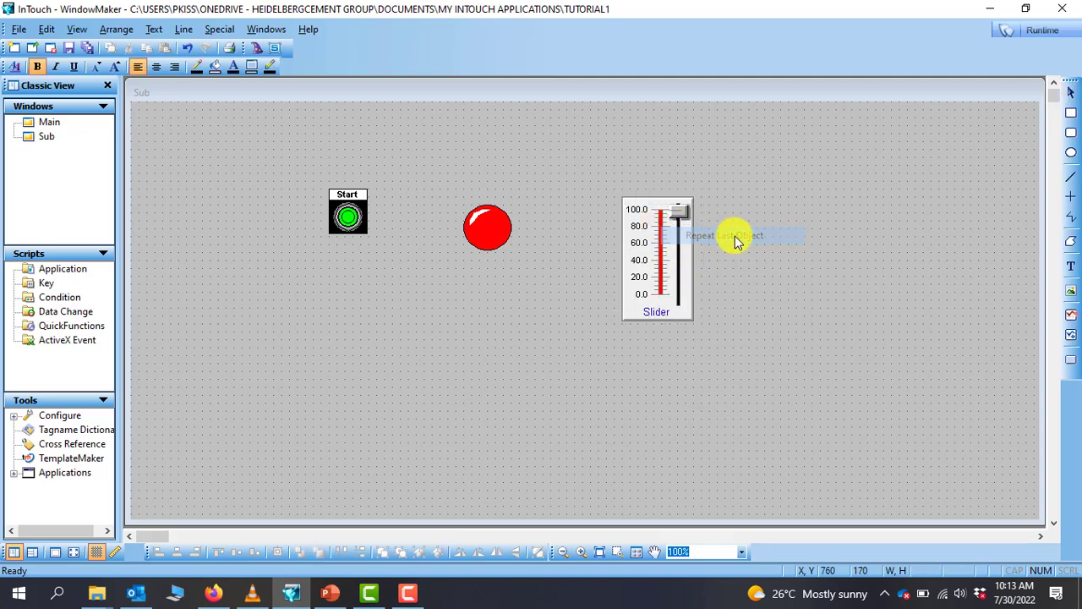
click(337, 292)
click(538, 344)
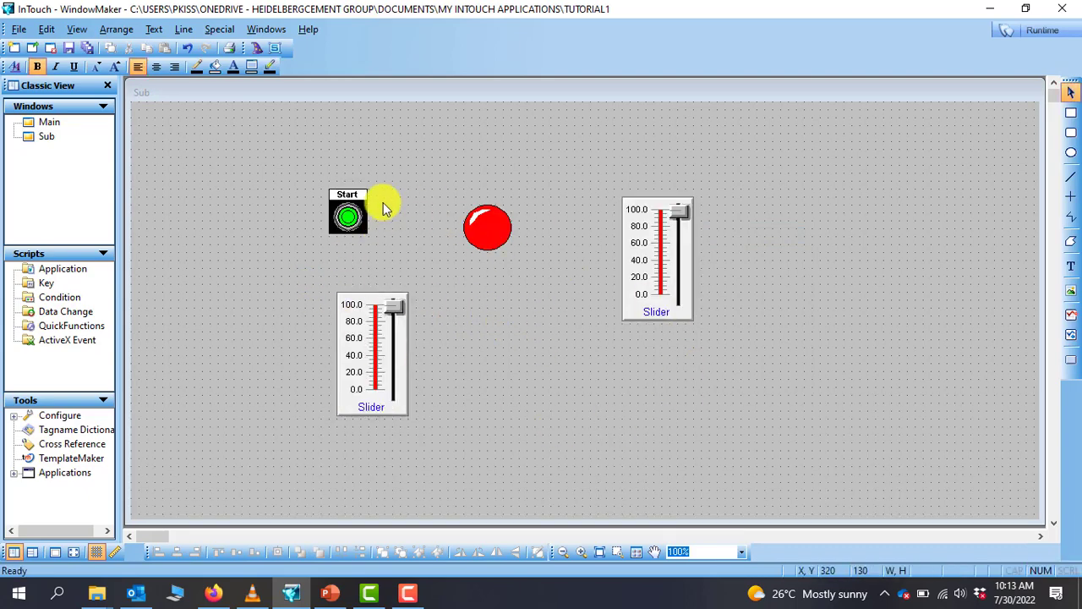
click(256, 48)
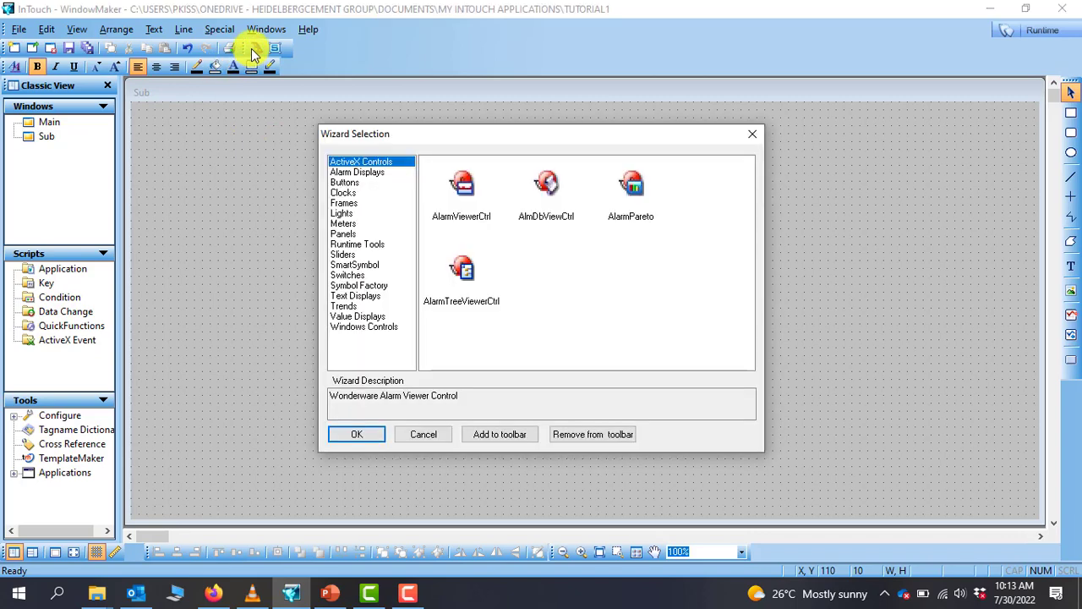
- Place a Clocks > Digital Time/Date with Frame wizard at the Sub window's lower right
click(342, 193)
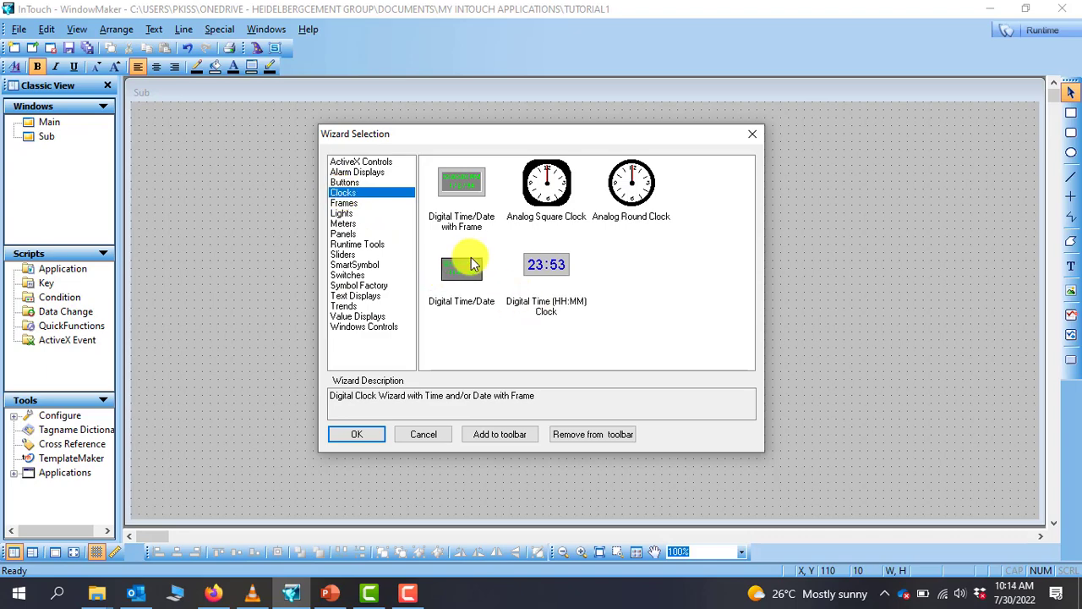
click(464, 184)
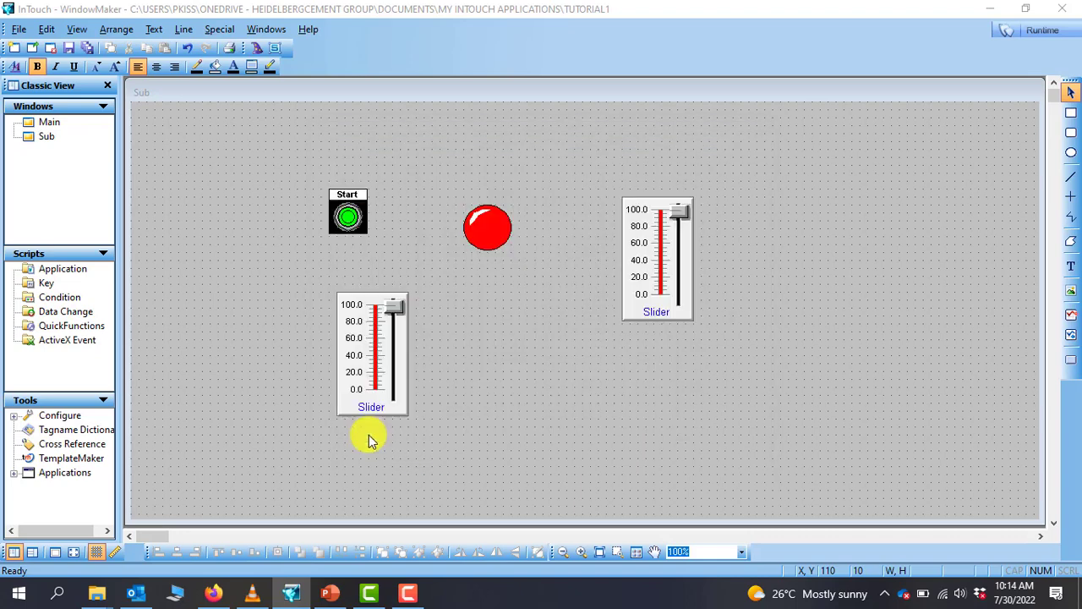
click(363, 435)
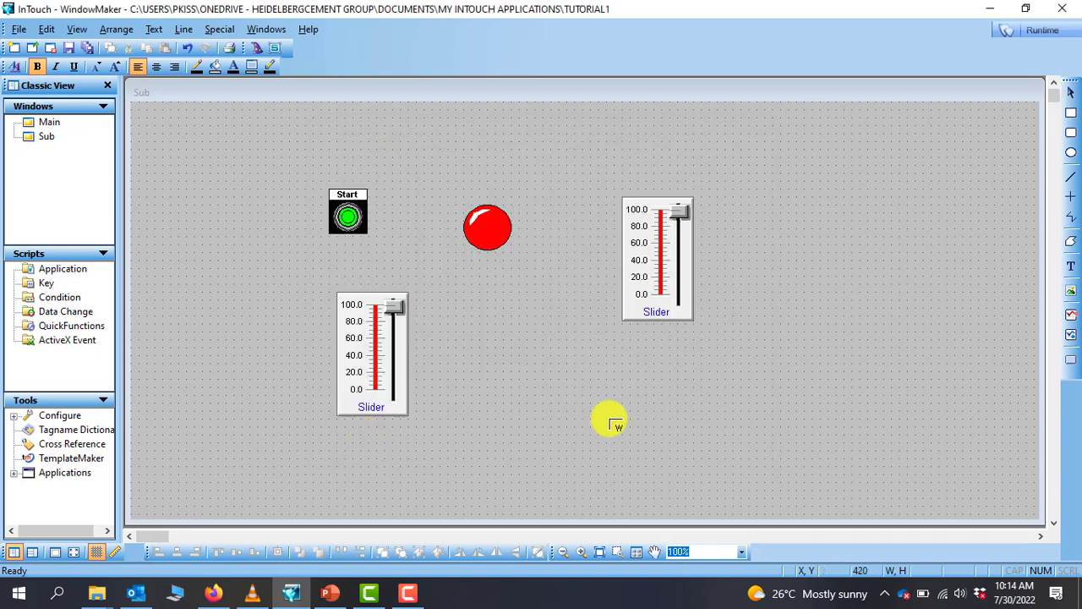
click(880, 423)
mouse_move(955, 449)
mouse_down()
mouse_move(929, 456)
mouse_move(970, 422)
mouse_move(954, 442)
mouse_up()
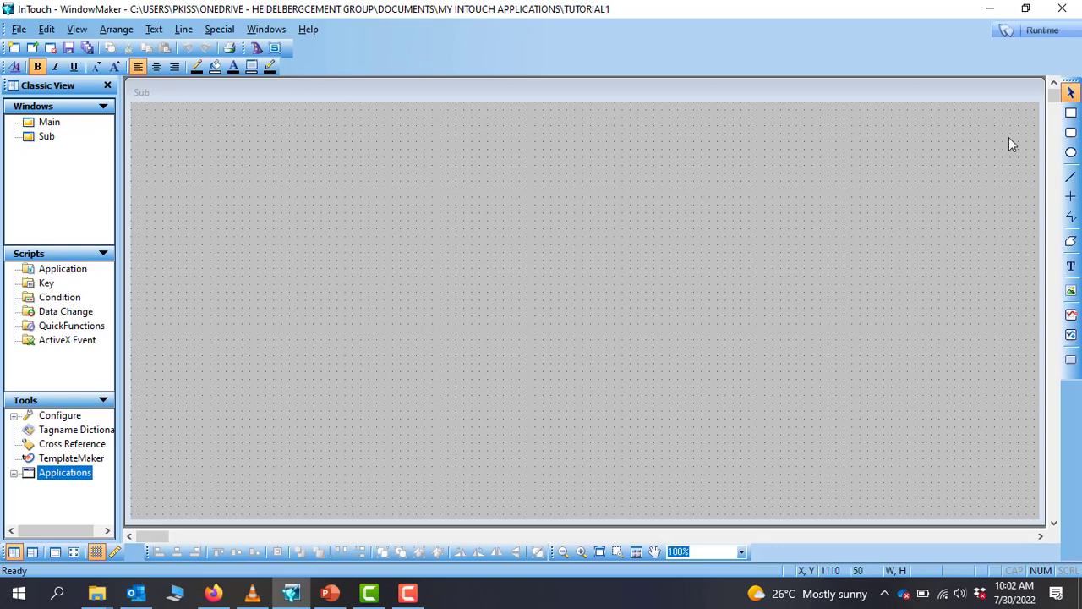
- Draw a square, a circle to its right, and a horizontal line below the square
click(1071, 115)
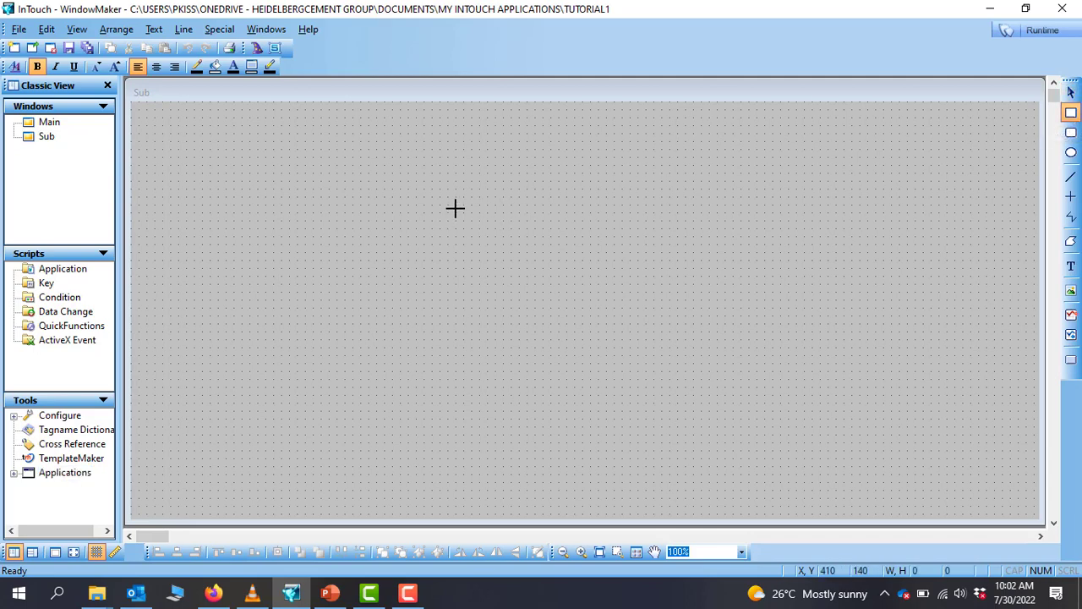
drag(455, 208, 518, 267)
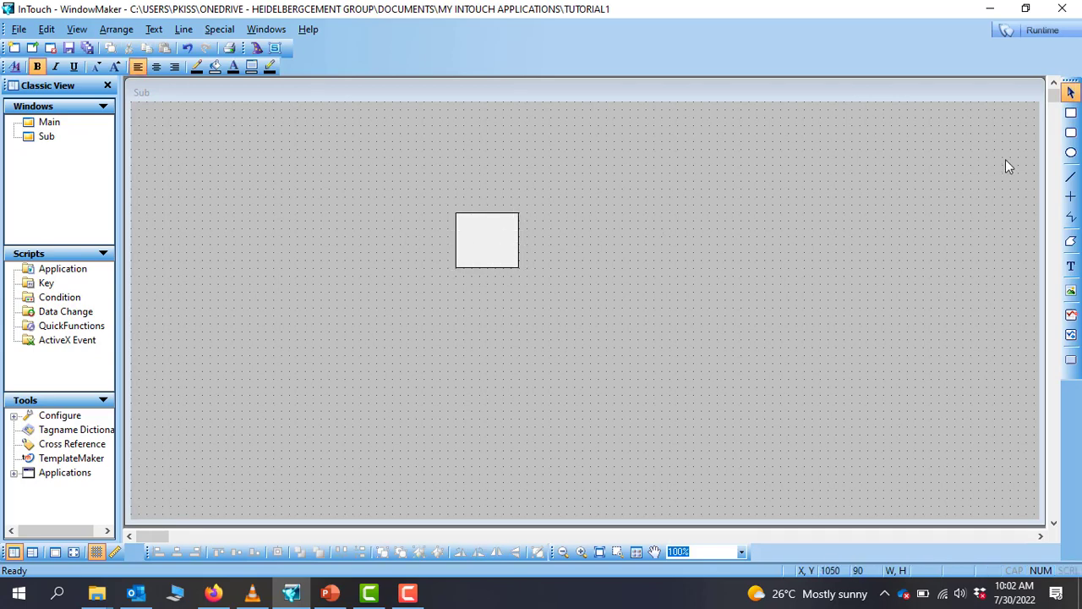
click(1070, 153)
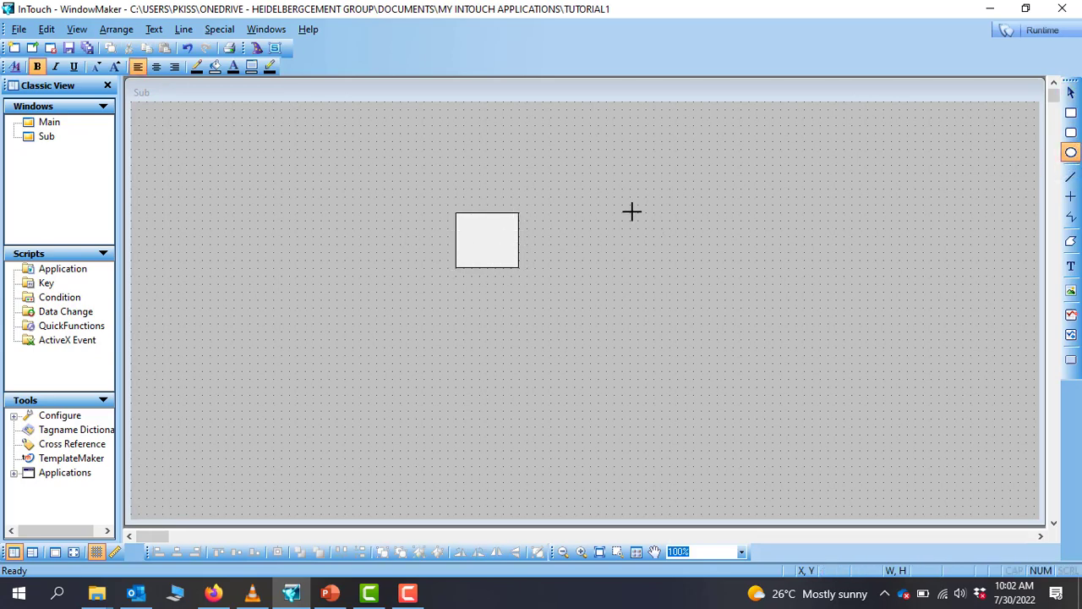
drag(630, 213, 693, 275)
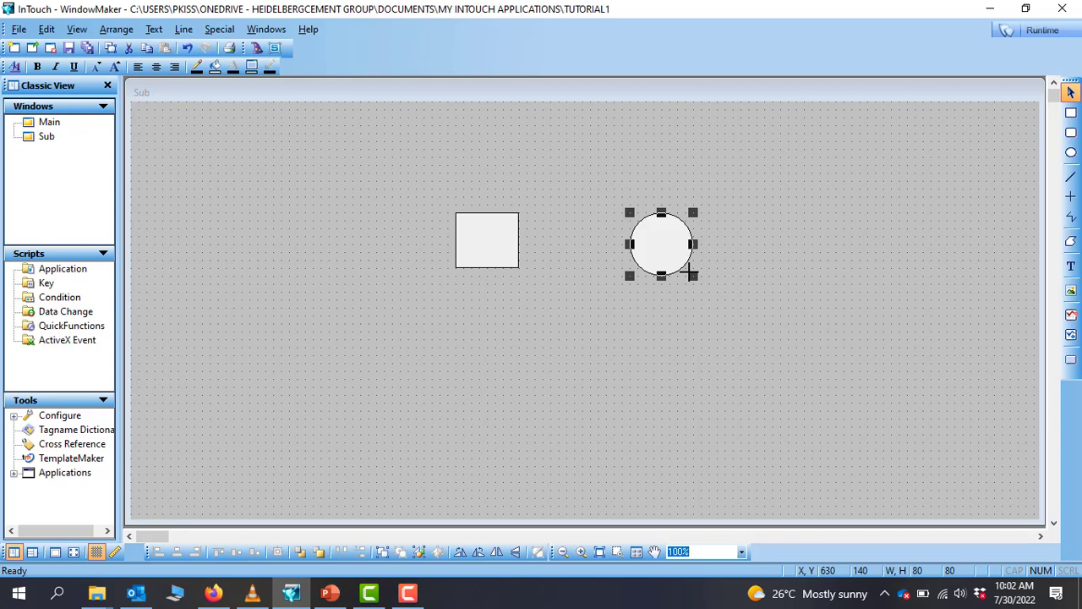
click(1070, 176)
drag(464, 324, 591, 324)
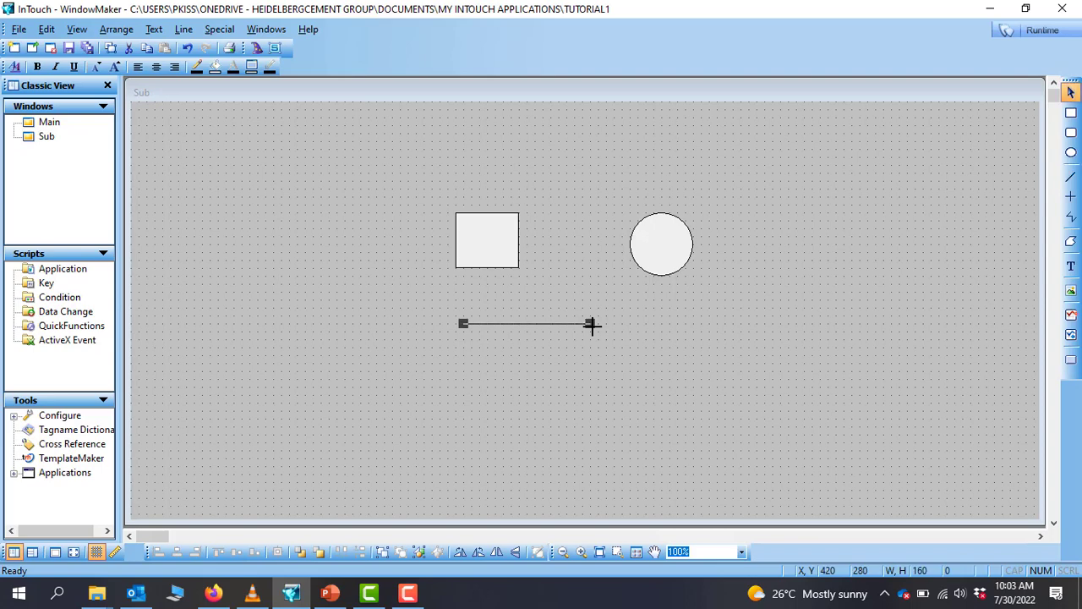
- Add a text label reading 'the' to the right of the line
click(1069, 267)
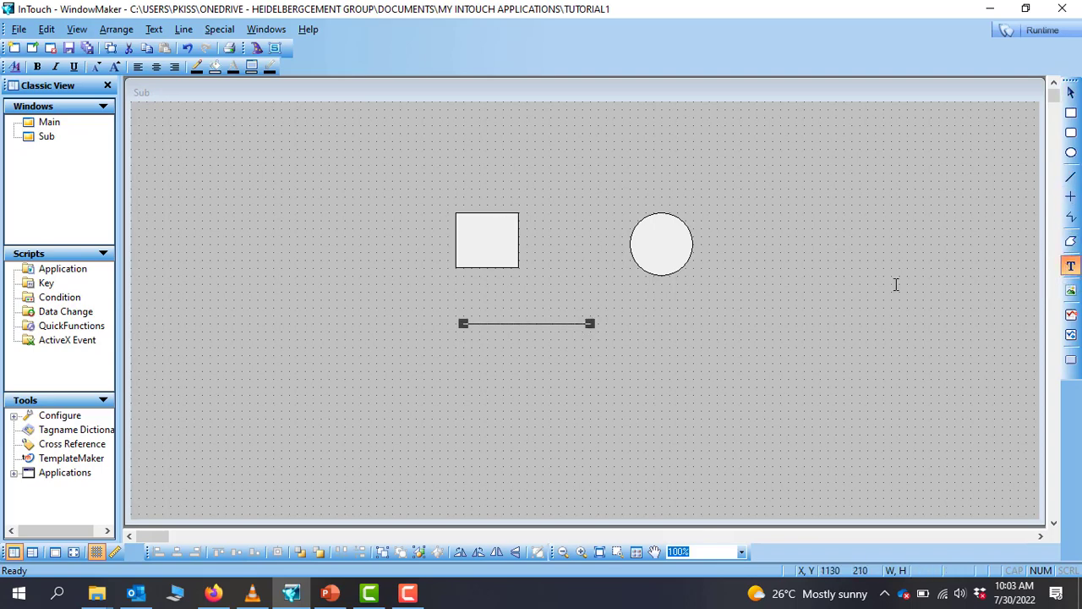
click(698, 319)
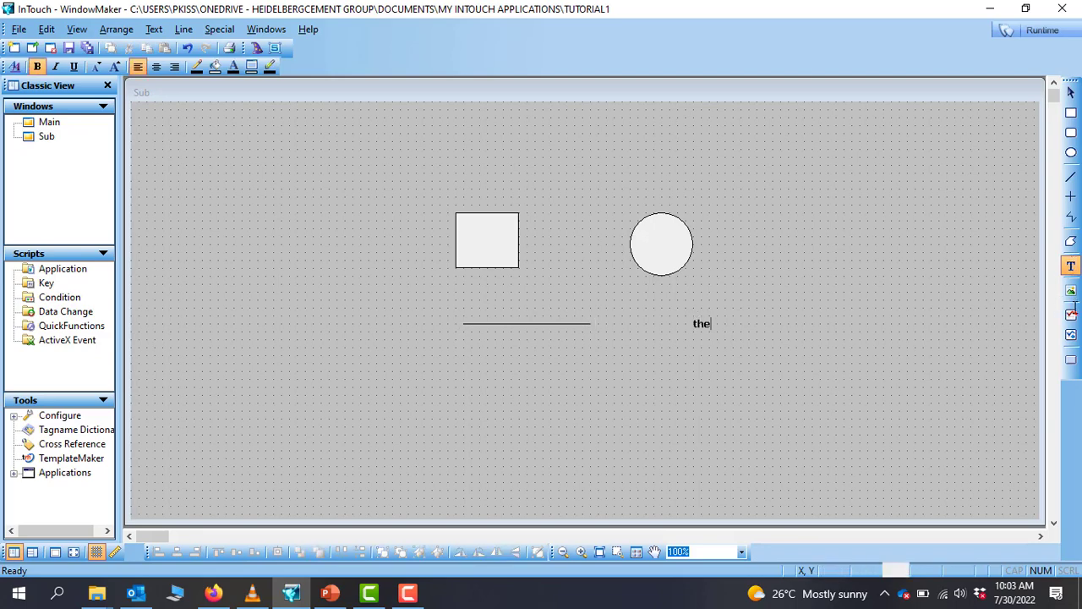
click(1071, 315)
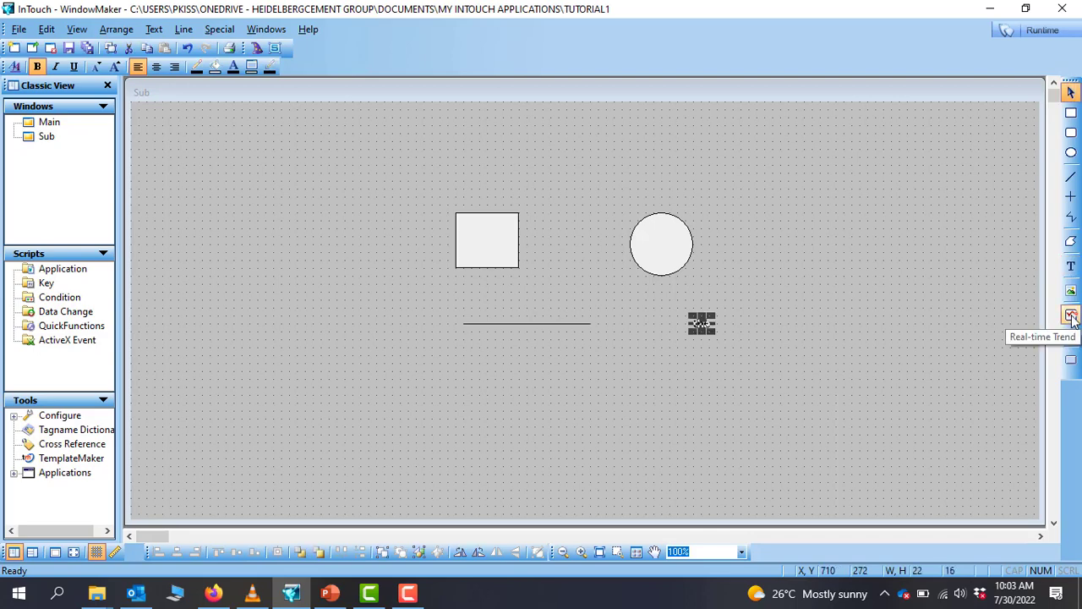